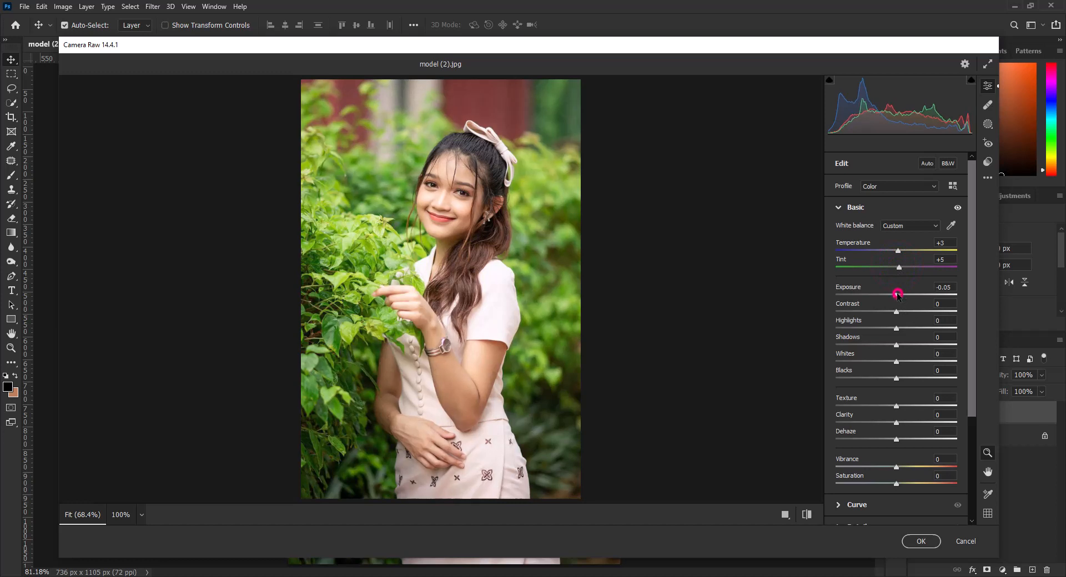
- Set the basic tone to Exposure -0.70, Contrast -59, Highlights +33, Shadows +15, Whites -19 and Blacks -58
{"action": "left_click_drag", "start_coordinate": [899, 297], "coordinate": [890, 297]}
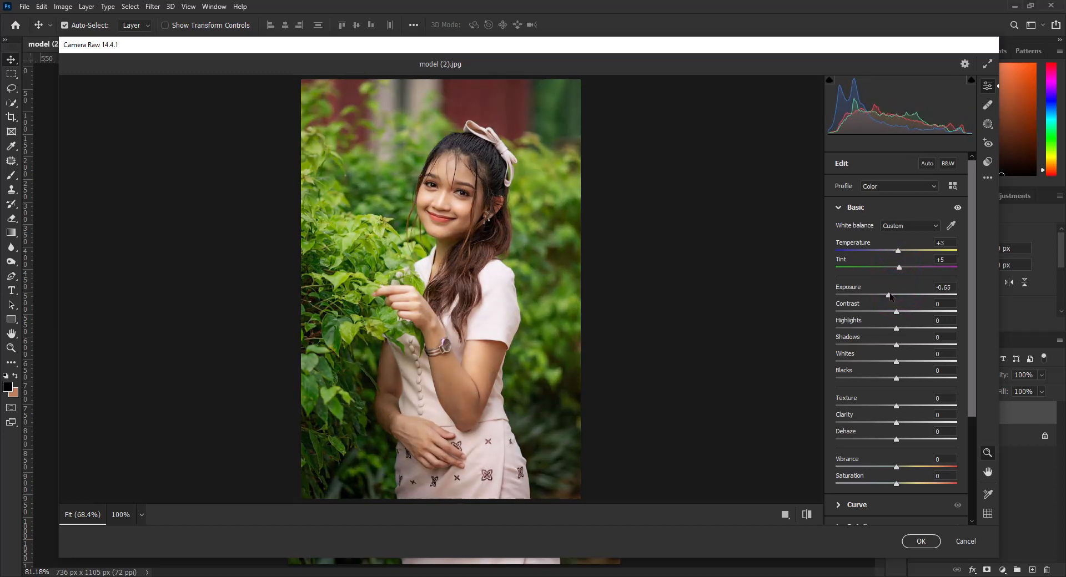
{"action": "left_click", "coordinate": [889, 296]}
{"action": "left_click_drag", "start_coordinate": [889, 296], "coordinate": [907, 347]}
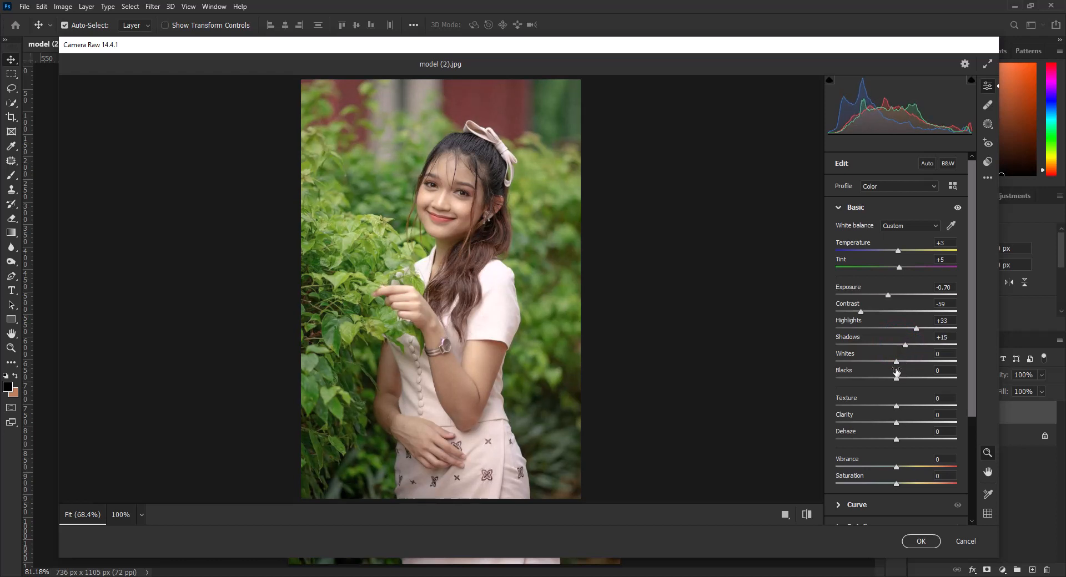
{"action": "left_click_drag", "start_coordinate": [897, 362], "coordinate": [869, 379]}
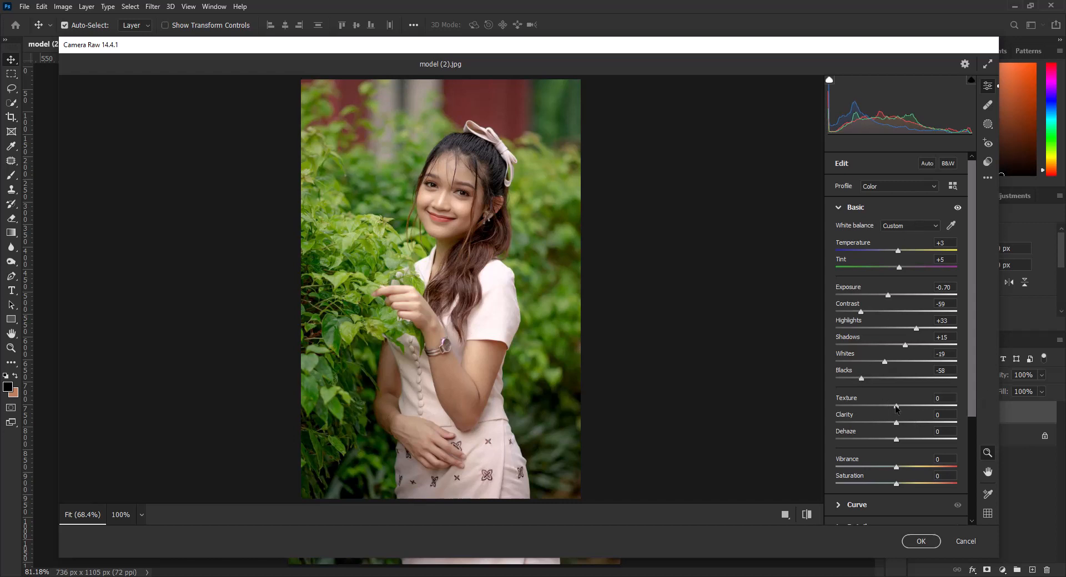
- Set Texture to -8, Clarity to +36, Dehaze to -5, Vibrance to -5 and Saturation to +12
{"action": "left_click_drag", "start_coordinate": [895, 407], "coordinate": [894, 442]}
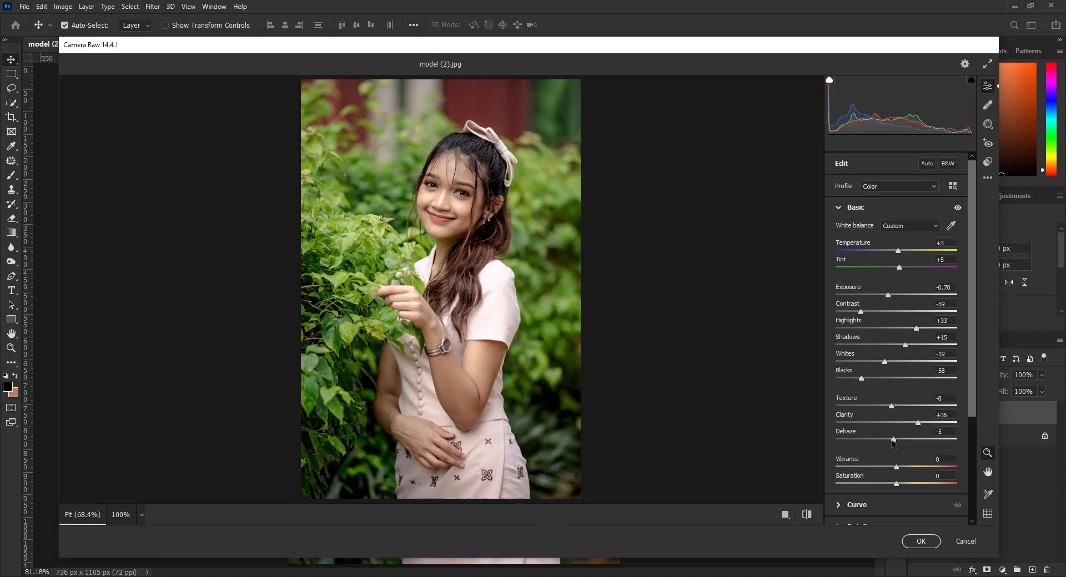
{"action": "left_click", "coordinate": [944, 461]}
{"action": "type", "text": "-5"}
{"action": "left_click", "coordinate": [942, 476]}
{"action": "type", "text": "+12"}
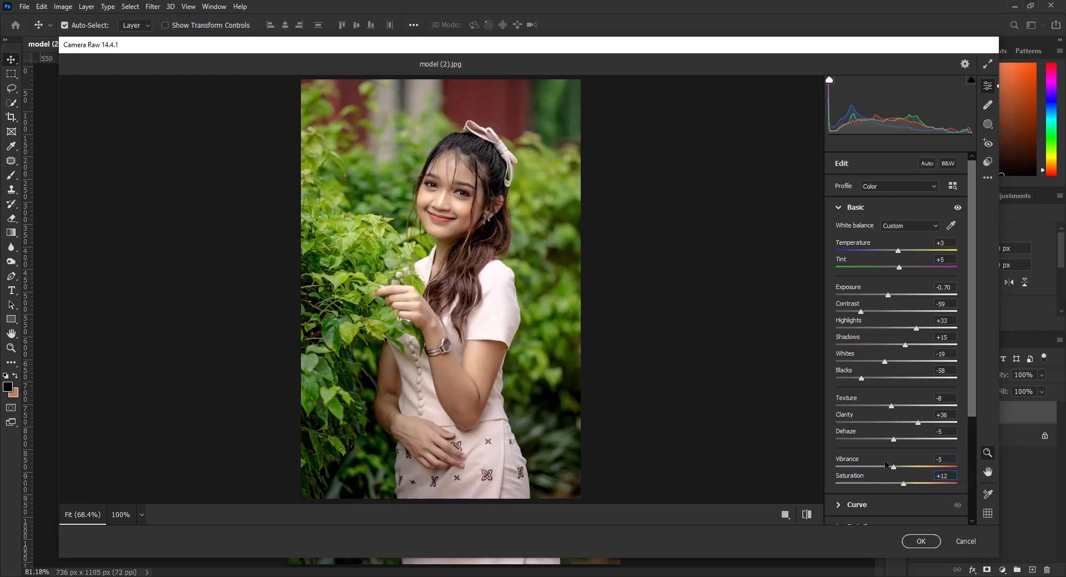
- Lower the parametric curve's Highlights to -10
{"action": "left_click", "coordinate": [854, 207]}
{"action": "left_click", "coordinate": [856, 229]}
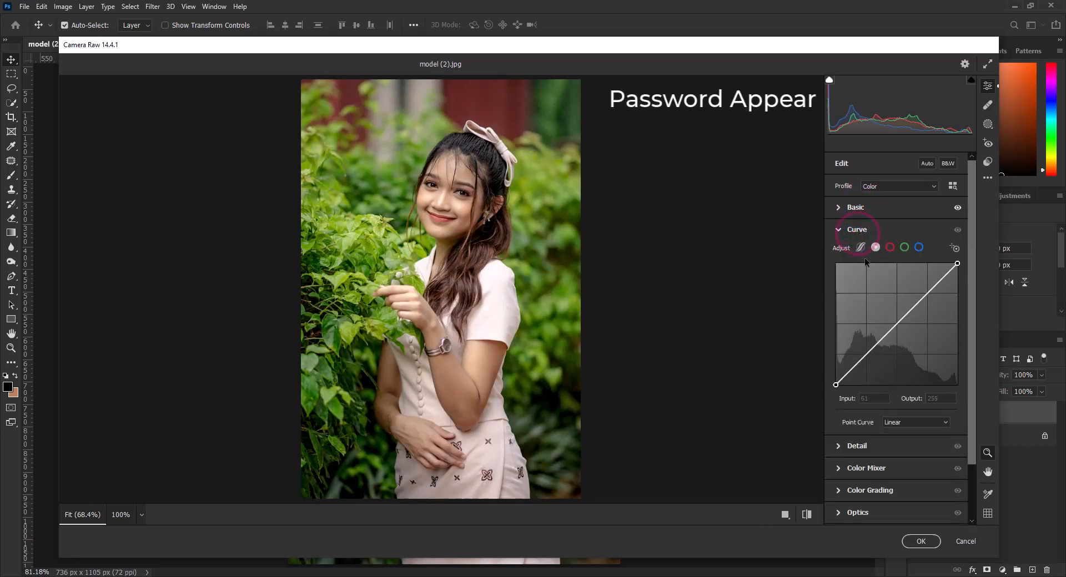
{"action": "left_click", "coordinate": [860, 247]}
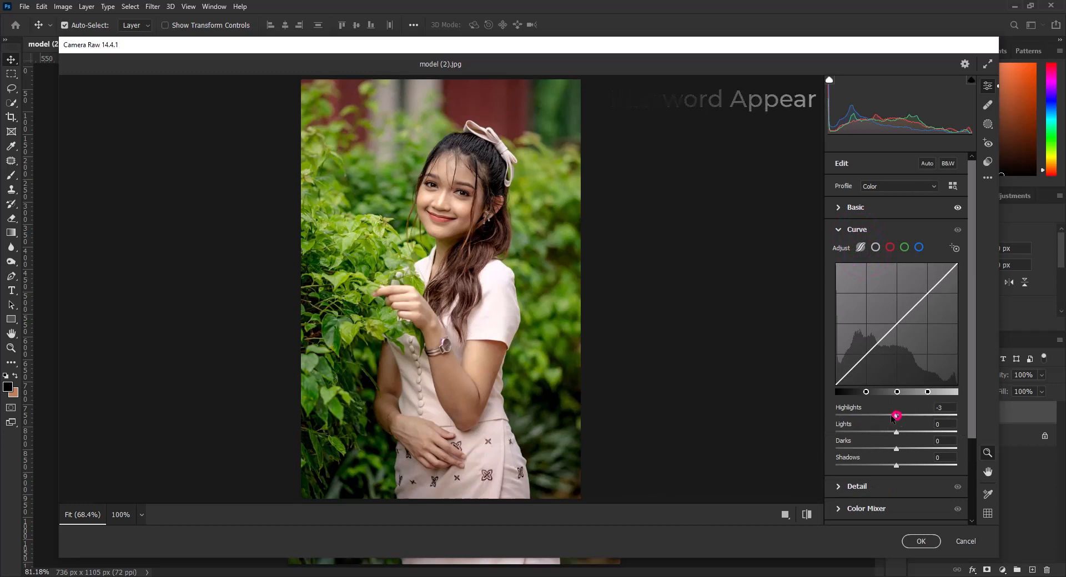
{"action": "left_click_drag", "start_coordinate": [896, 415], "coordinate": [890, 417]}
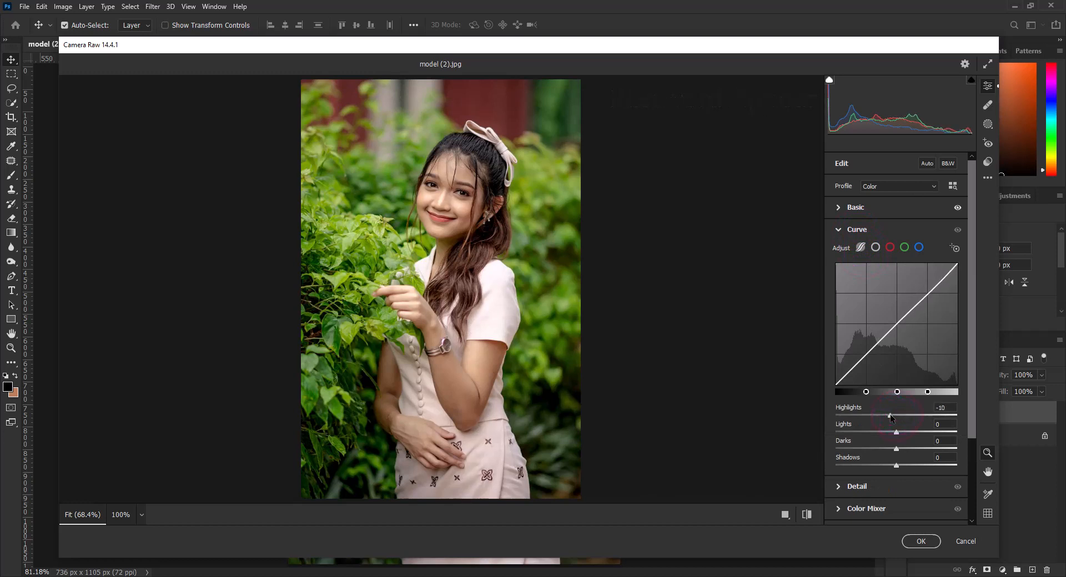
- On the combined point curve, move the white point to input 233, pull the upper tones down, and add points at 129/126 and 64/62
{"action": "left_click", "coordinate": [876, 247]}
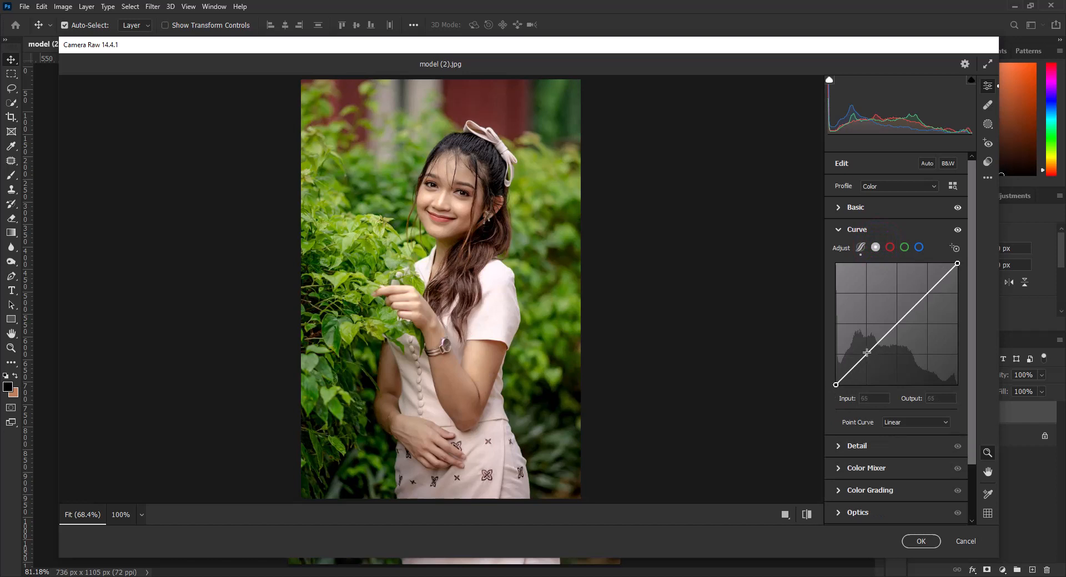
{"action": "left_click_drag", "start_coordinate": [957, 263], "coordinate": [946, 263]}
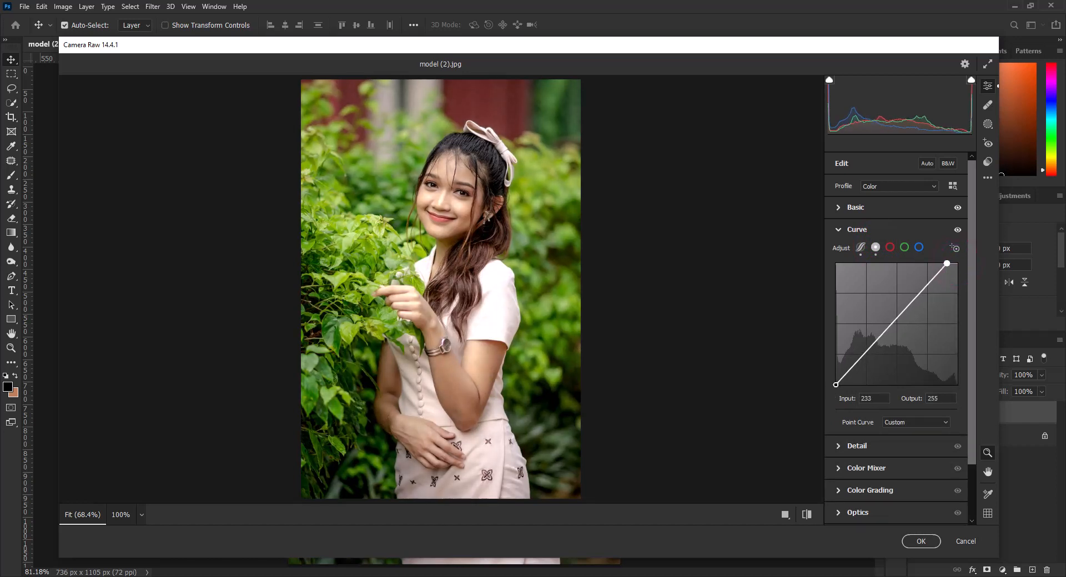
{"action": "left_click_drag", "start_coordinate": [924, 286], "coordinate": [898, 325]}
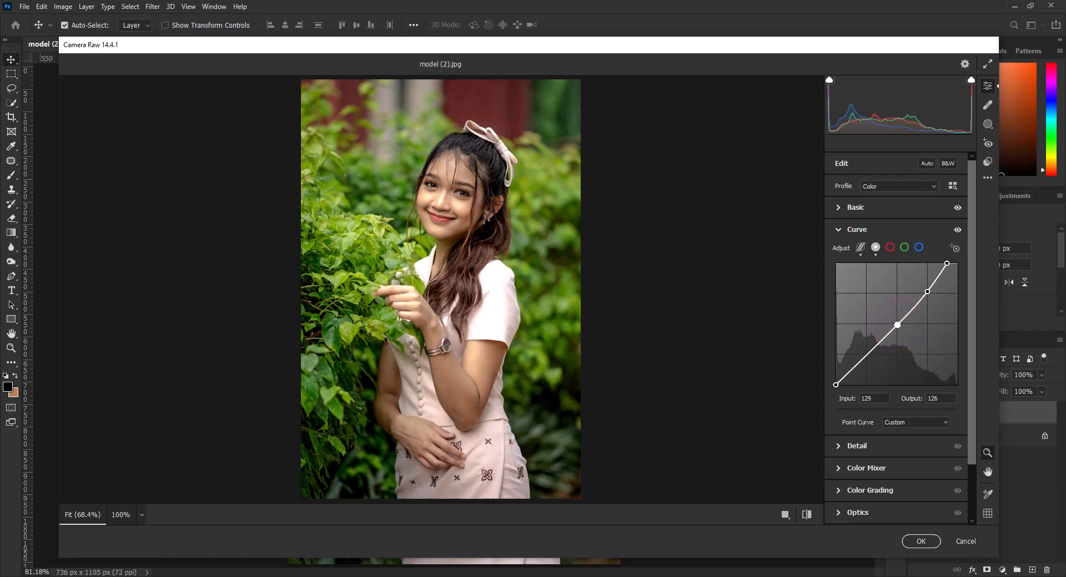
{"action": "left_click", "coordinate": [865, 355]}
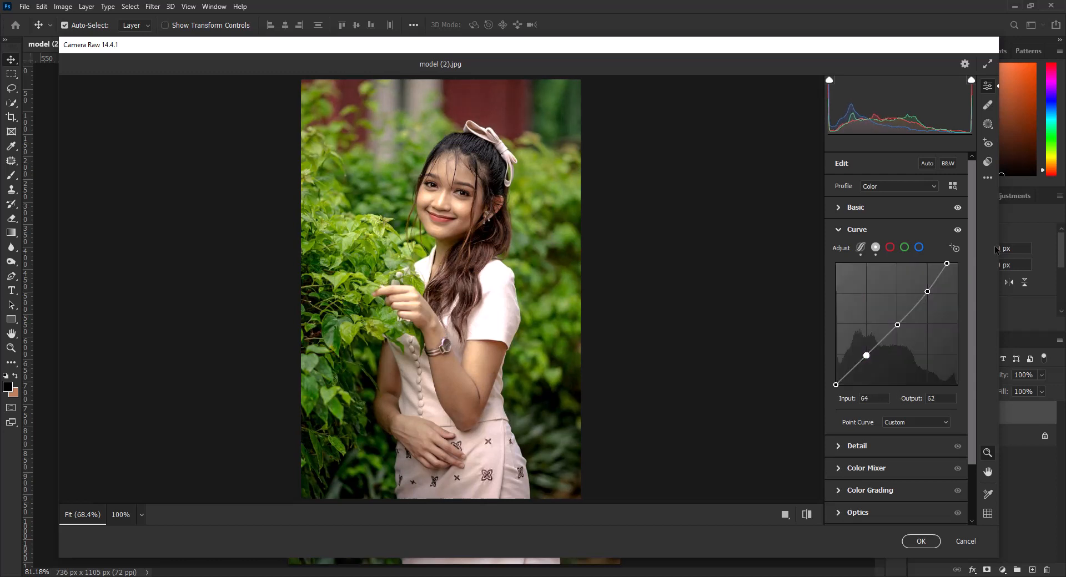
- Shape the red channel curve with points at input/output 26/30, 60/66, 128/129 and 192/195, nudging the lowest added point slightly
{"action": "left_click", "coordinate": [886, 249]}
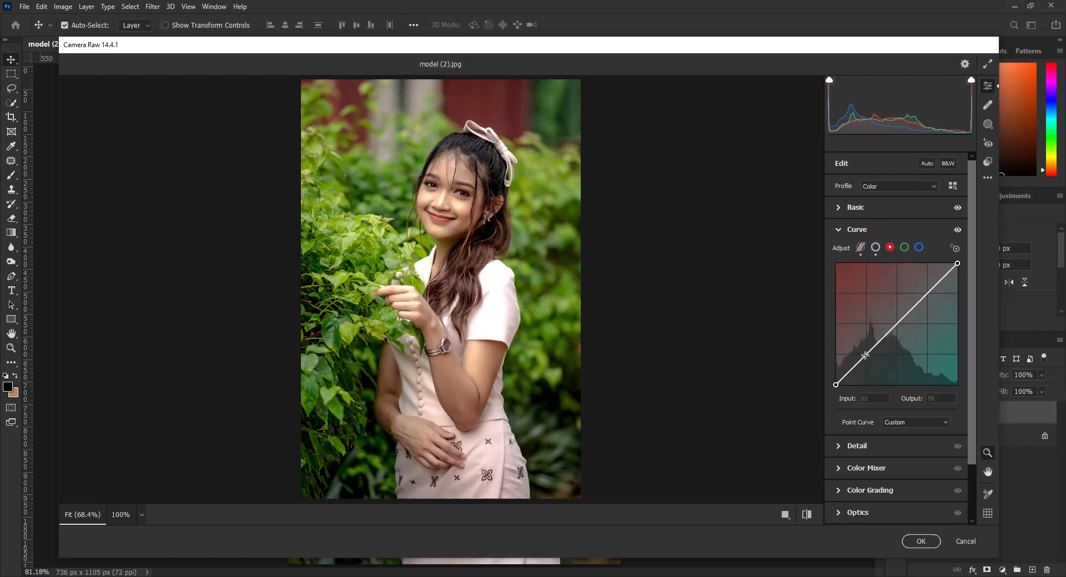
{"action": "left_click", "coordinate": [847, 371]}
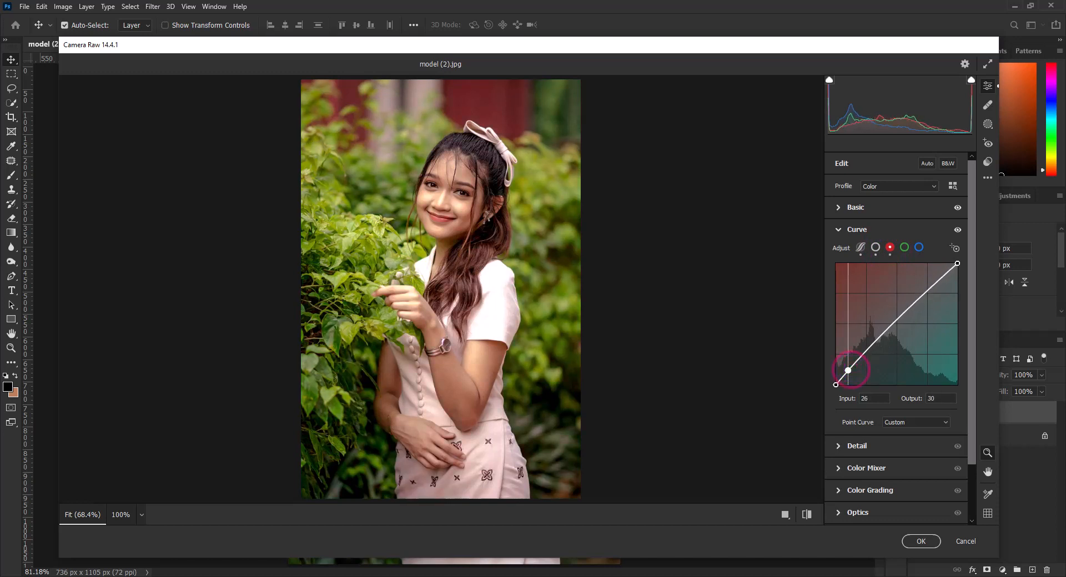
{"action": "left_click", "coordinate": [864, 353]}
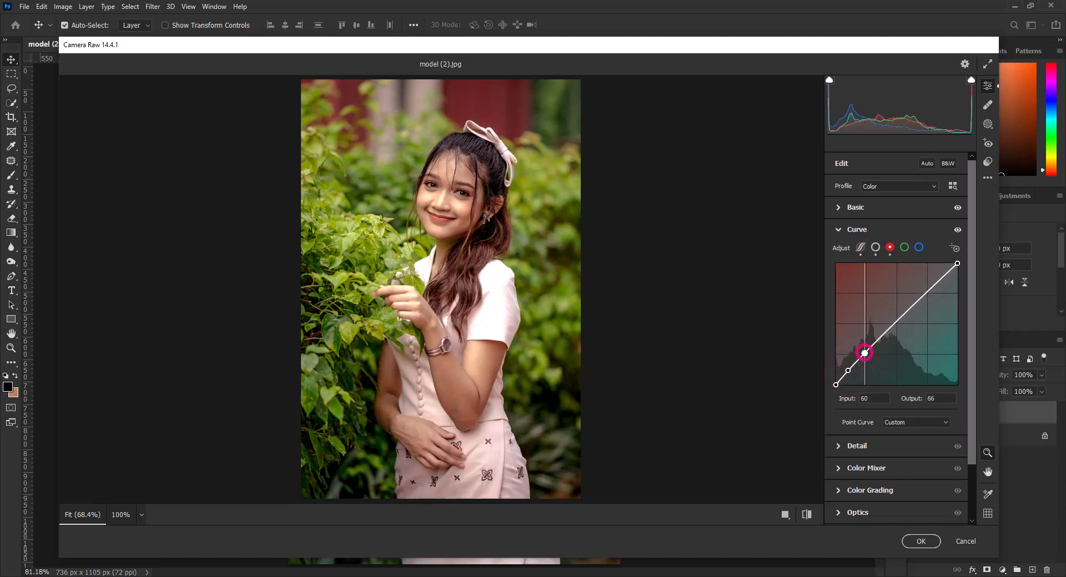
{"action": "left_click", "coordinate": [896, 323]}
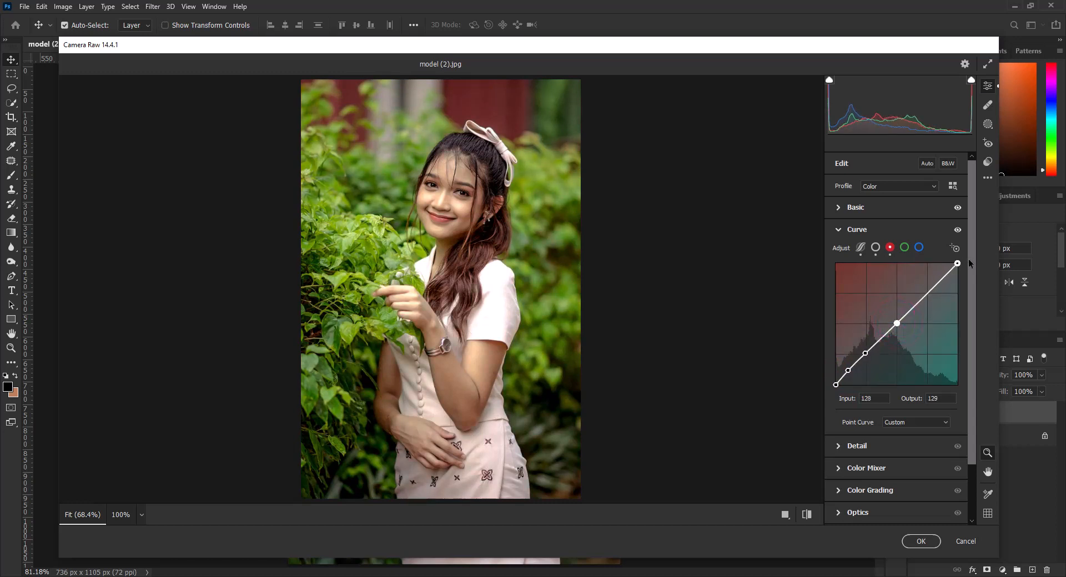
{"action": "left_click", "coordinate": [928, 293]}
{"action": "left_click_drag", "start_coordinate": [928, 292], "coordinate": [927, 292]}
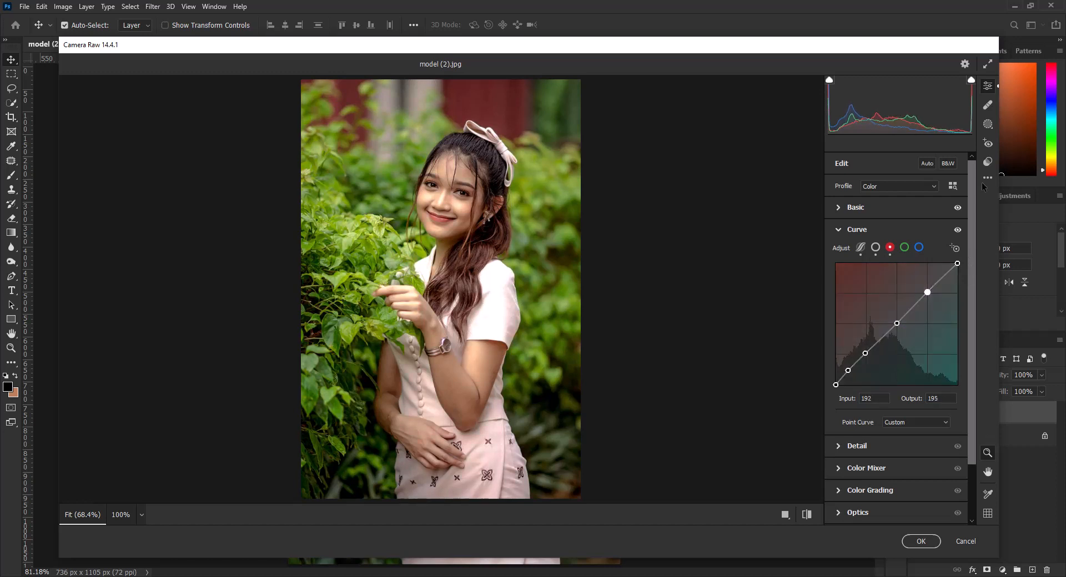
{"action": "left_click", "coordinate": [836, 385]}
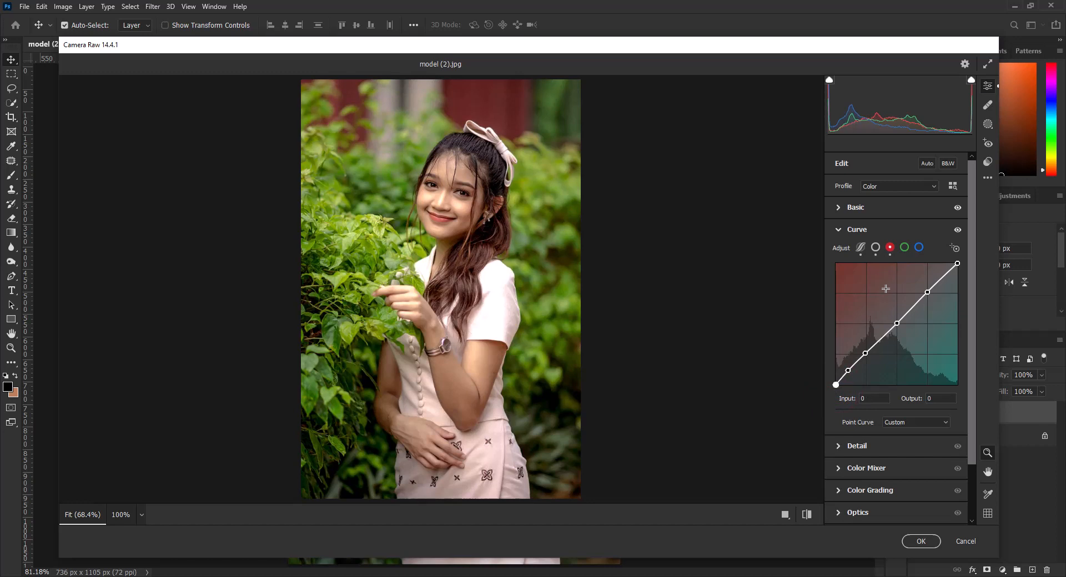
{"action": "left_click", "coordinate": [848, 371]}
{"action": "key", "text": "Up"}
{"action": "left_click", "coordinate": [847, 228]}
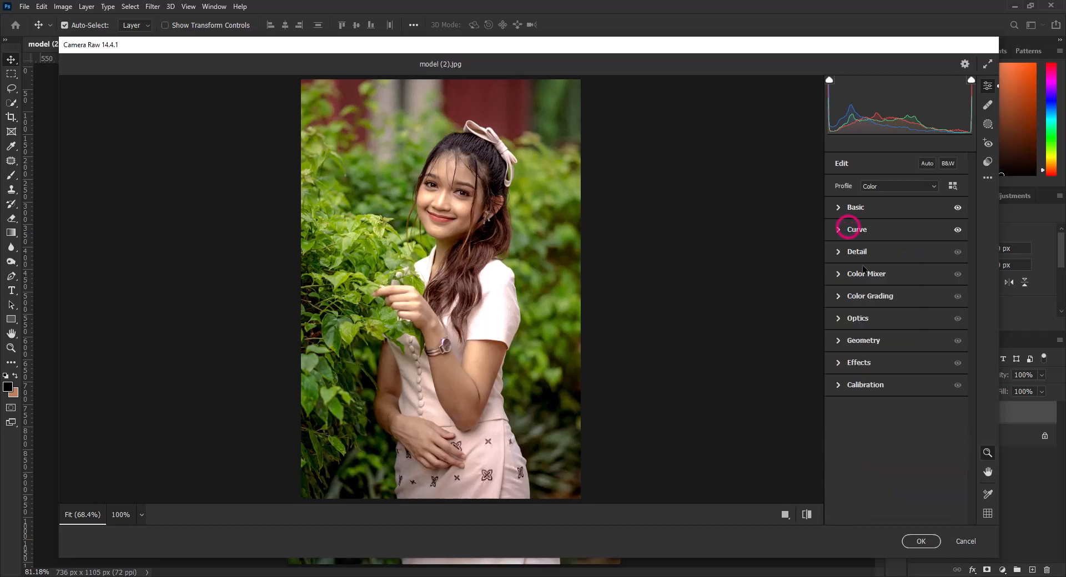
- Raise Sharpening, Noise Reduction and Color Noise Reduction slightly in the Detail settings
{"action": "left_click", "coordinate": [867, 272]}
{"action": "left_click", "coordinate": [862, 252]}
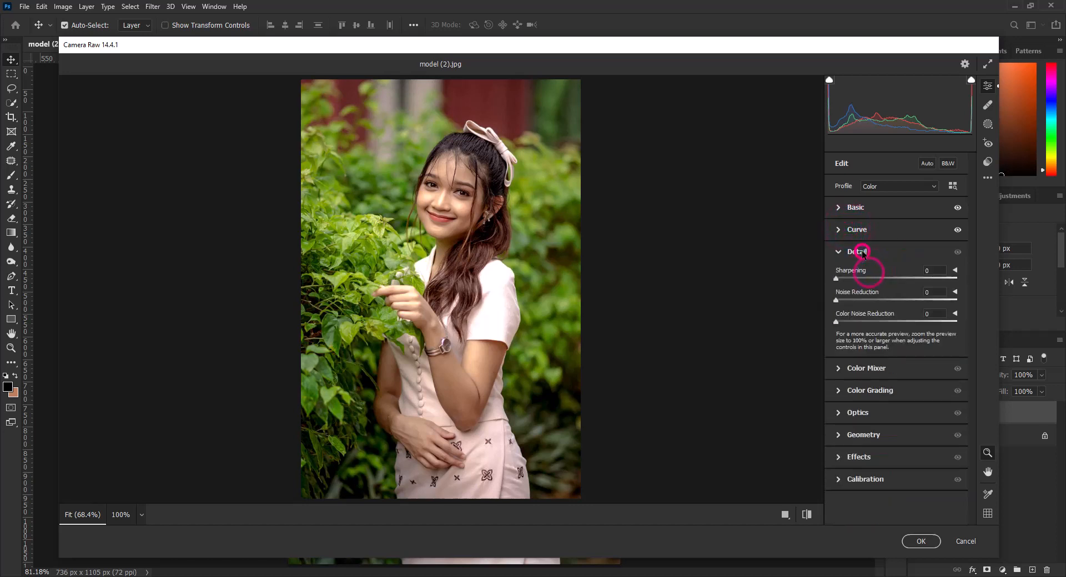
{"action": "left_click_drag", "start_coordinate": [837, 278], "coordinate": [847, 302]}
{"action": "left_click", "coordinate": [845, 321]}
{"action": "left_click", "coordinate": [855, 251]}
- Shift the Color Mixer hues to Reds -21, Oranges -21, Yellows +67, Greens +63 and Blues +26
{"action": "left_click", "coordinate": [856, 278]}
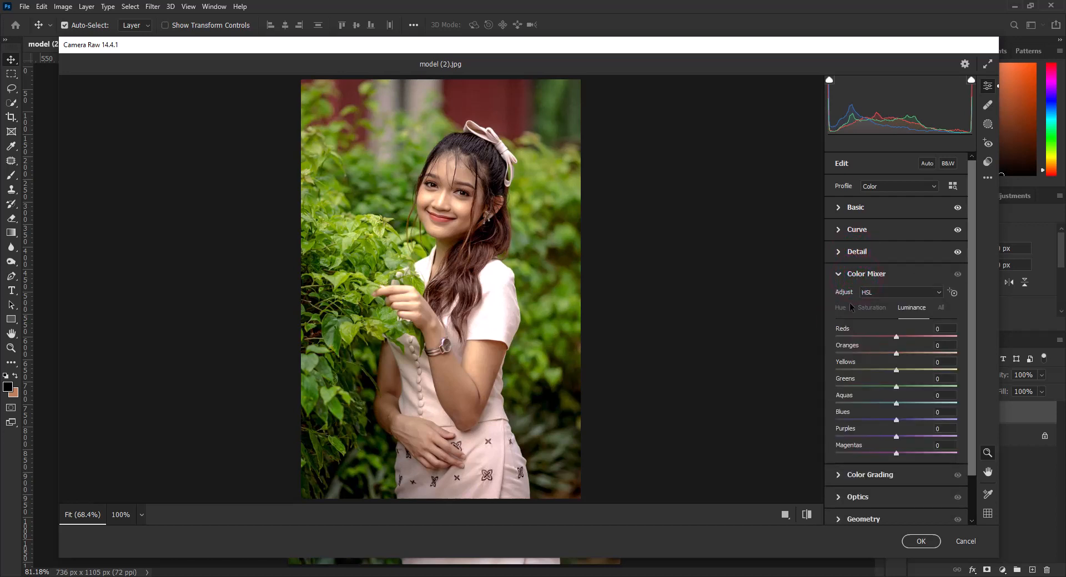
{"action": "left_click", "coordinate": [841, 308]}
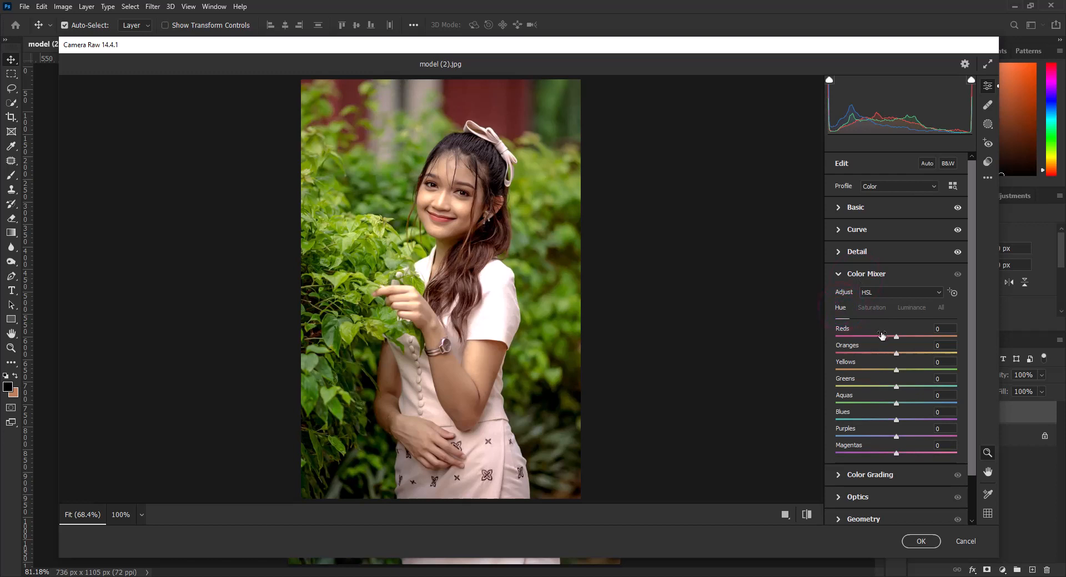
{"action": "left_click_drag", "start_coordinate": [896, 336], "coordinate": [881, 340]}
{"action": "left_click_drag", "start_coordinate": [890, 355], "coordinate": [886, 355]}
{"action": "left_click_drag", "start_coordinate": [918, 368], "coordinate": [935, 389]}
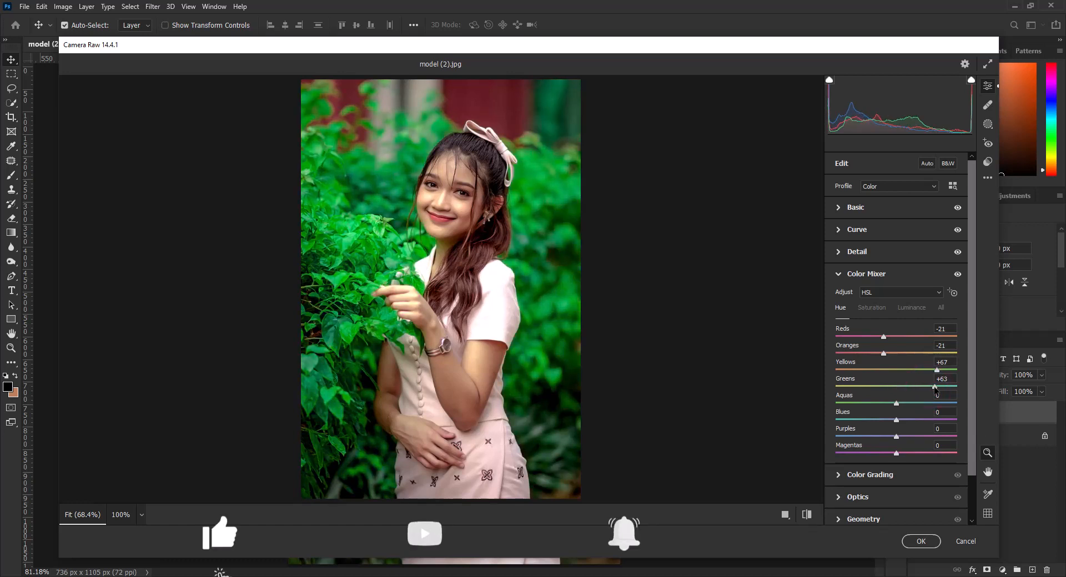
{"action": "left_click_drag", "start_coordinate": [908, 422], "coordinate": [913, 423]}
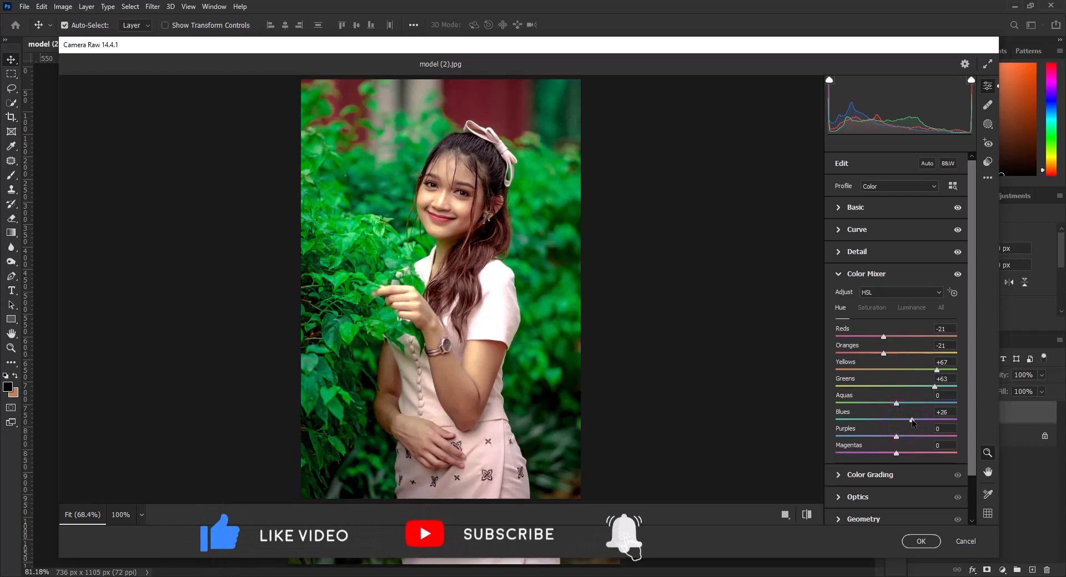
- Set the Color Mixer saturation to Reds +29, Oranges +28, Yellows -61 and Greens -80
{"action": "left_click", "coordinate": [880, 309]}
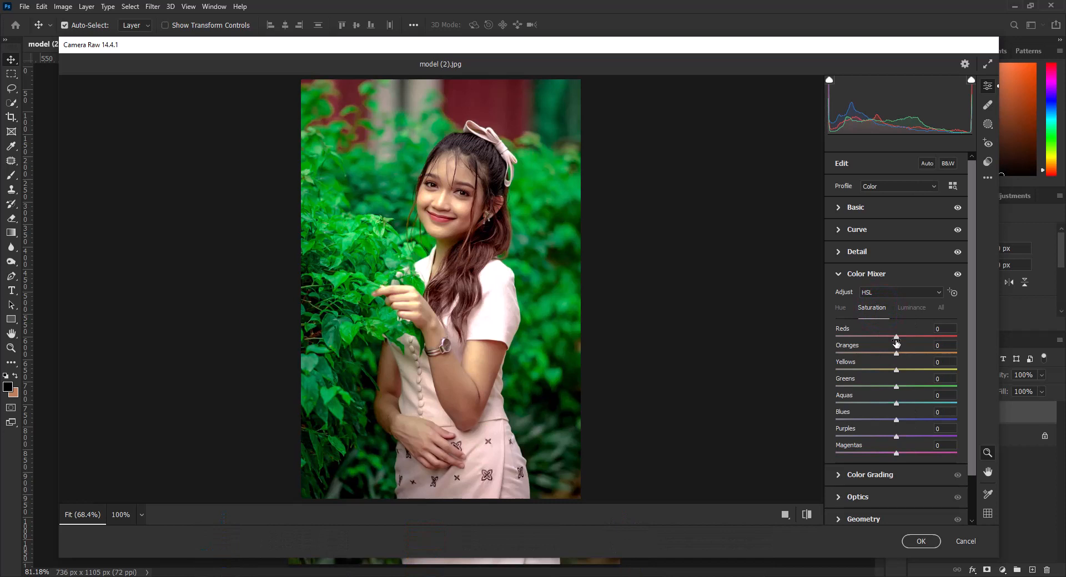
{"action": "left_click_drag", "start_coordinate": [896, 340], "coordinate": [909, 343]}
{"action": "left_click_drag", "start_coordinate": [915, 349], "coordinate": [910, 357]}
{"action": "left_click_drag", "start_coordinate": [896, 370], "coordinate": [858, 371]}
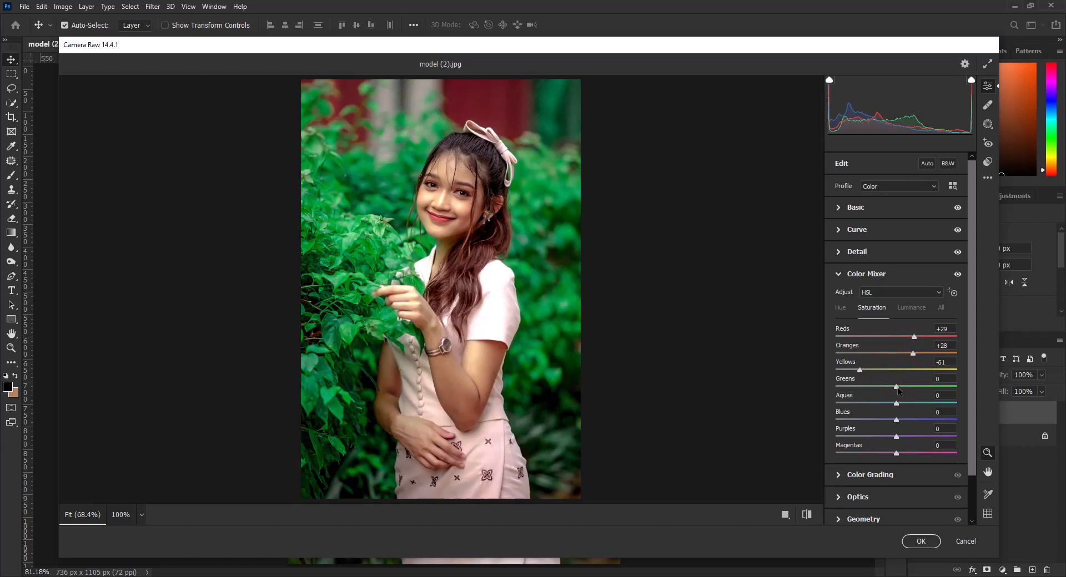
{"action": "left_click_drag", "start_coordinate": [896, 387], "coordinate": [847, 387]}
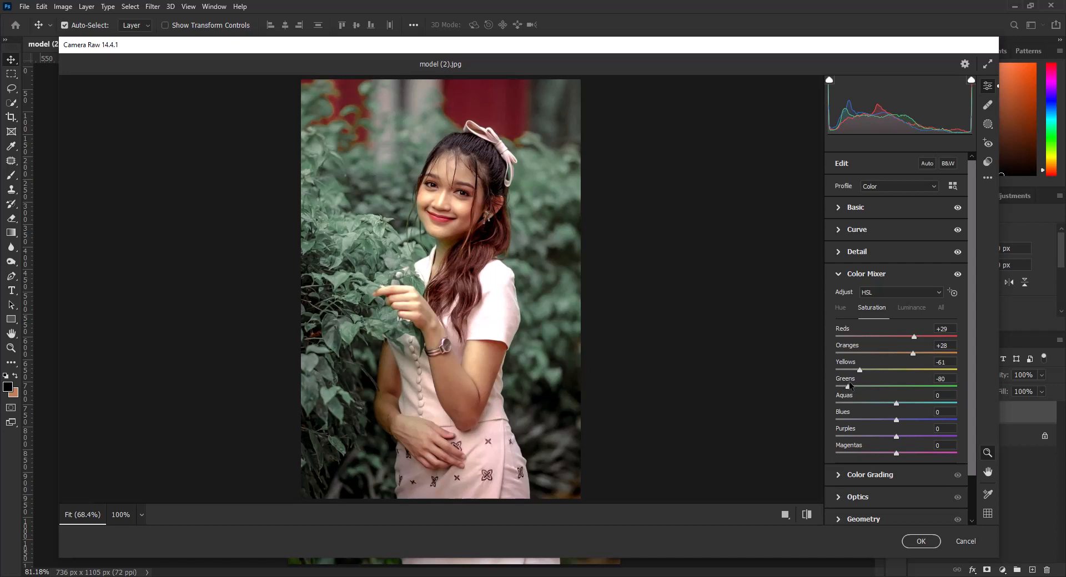
- Boost the Color Mixer saturation of Aquas to +84, Blues to +74 and Purples to +30
{"action": "left_click_drag", "start_coordinate": [907, 405], "coordinate": [948, 409]}
{"action": "left_click_drag", "start_coordinate": [896, 420], "coordinate": [944, 421]}
{"action": "left_click", "coordinate": [915, 437]}
- Set the Color Mixer luminance to Reds +8, Oranges -3, Yellows -32 and Greens -10
{"action": "left_click", "coordinate": [920, 313]}
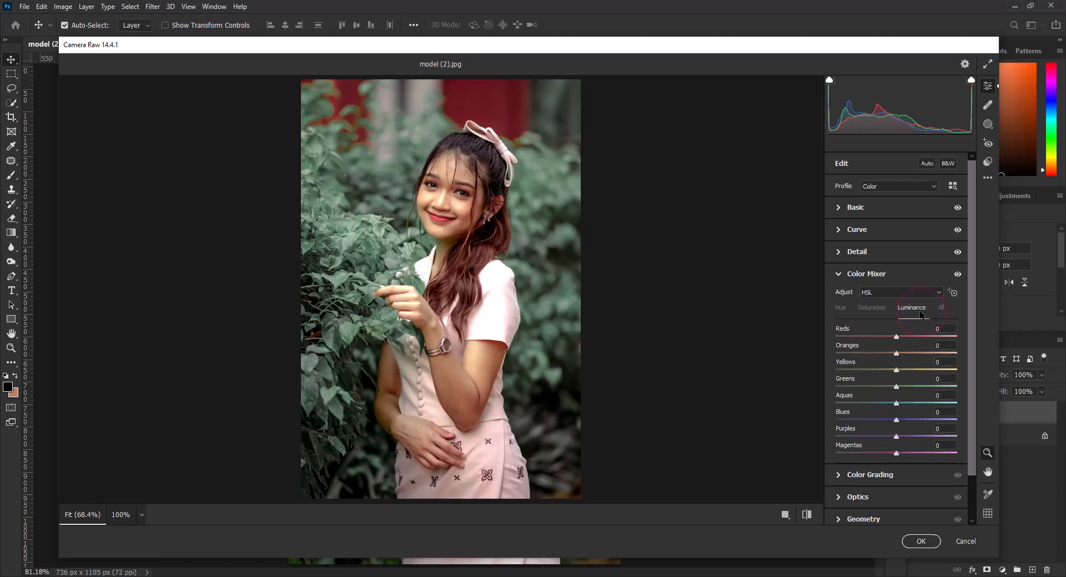
{"action": "left_click_drag", "start_coordinate": [896, 337], "coordinate": [894, 340]}
{"action": "mouse_move", "coordinate": [883, 339]}
{"action": "left_mouse_down"}
{"action": "mouse_move", "coordinate": [897, 355]}
{"action": "mouse_move", "coordinate": [885, 358]}
{"action": "left_mouse_up"}
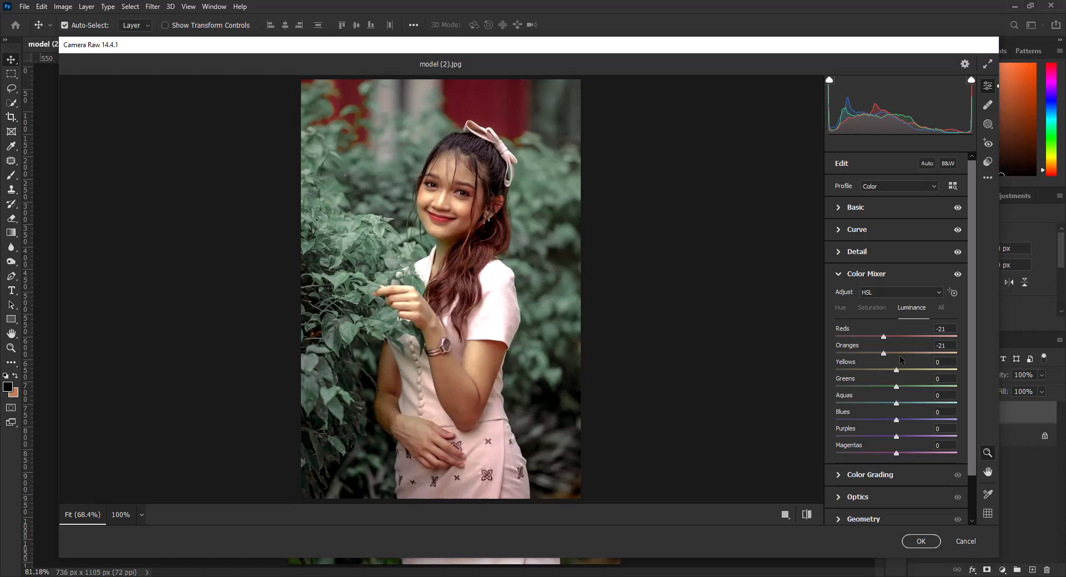
{"action": "mouse_move", "coordinate": [896, 369]}
{"action": "left_mouse_down"}
{"action": "mouse_move", "coordinate": [942, 371]}
{"action": "mouse_move", "coordinate": [931, 387]}
{"action": "mouse_move", "coordinate": [890, 386]}
{"action": "mouse_move", "coordinate": [898, 372]}
{"action": "mouse_move", "coordinate": [876, 367]}
{"action": "mouse_move", "coordinate": [893, 353]}
{"action": "left_mouse_up"}
{"action": "left_click_drag", "start_coordinate": [883, 336], "coordinate": [898, 339]}
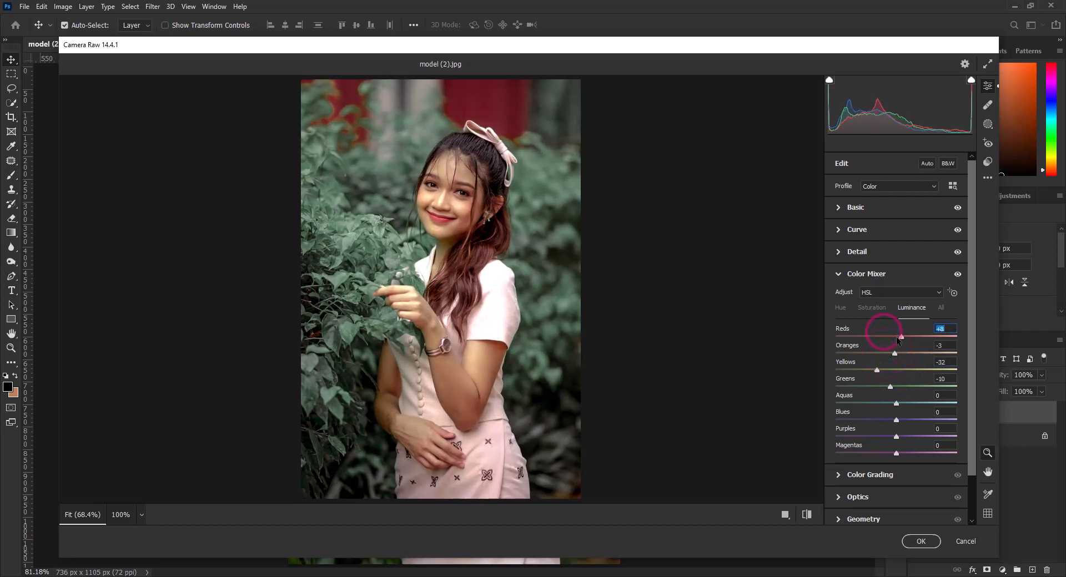
- Brighten the Color Mixer luminance of Oranges to +16 and Yellows to +29
{"action": "left_click", "coordinate": [880, 309]}
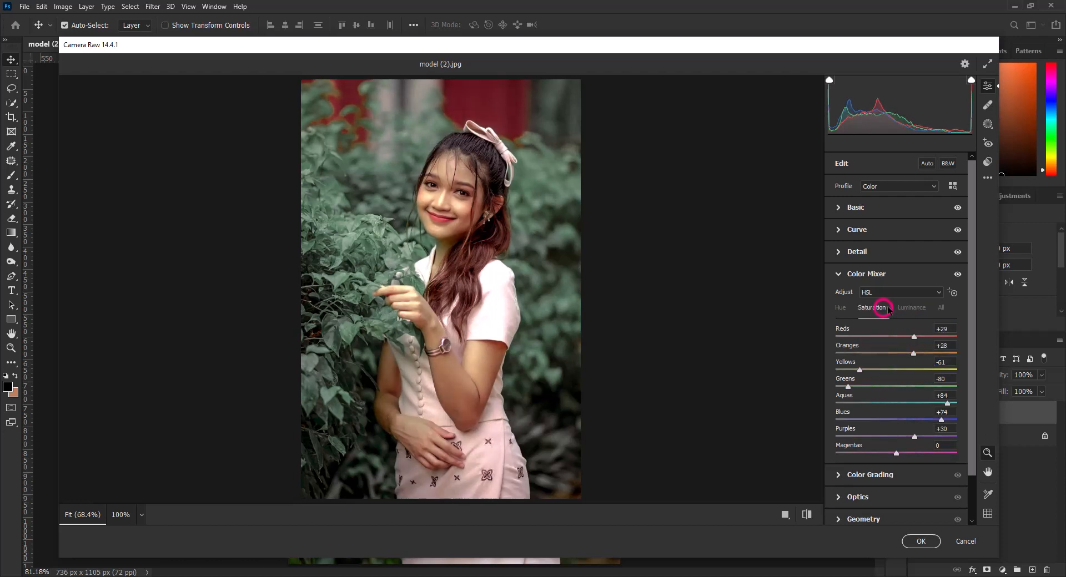
{"action": "left_click", "coordinate": [900, 310]}
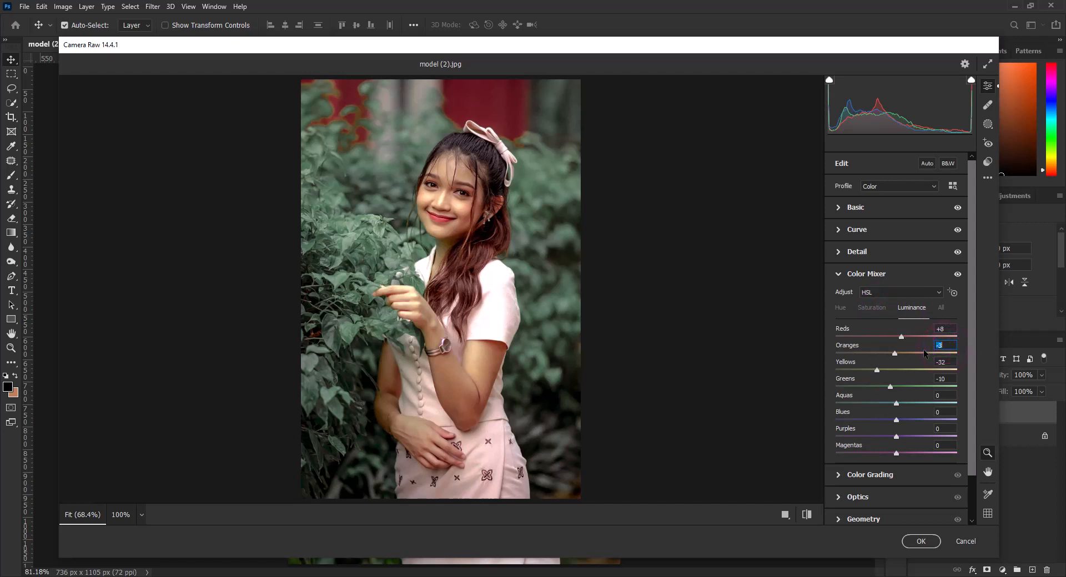
{"action": "type", "text": "+16"}
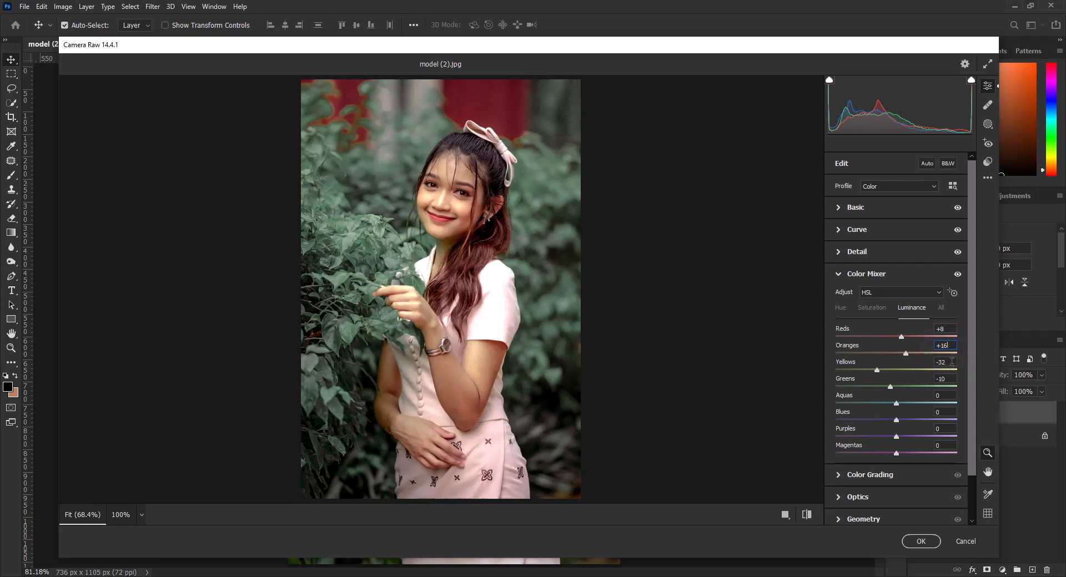
{"action": "left_click", "coordinate": [950, 362]}
{"action": "type", "text": "+"}
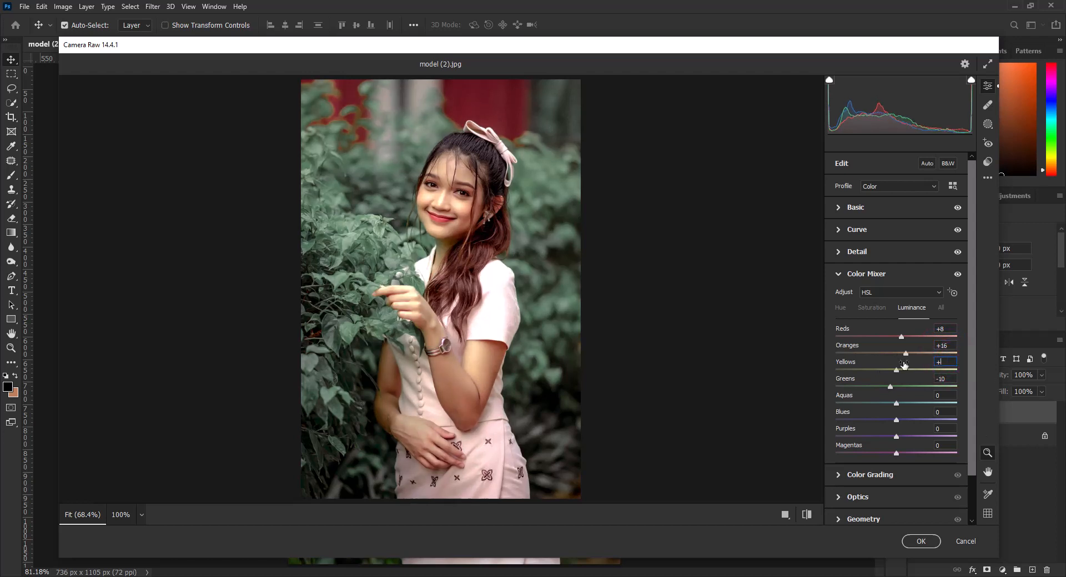
{"action": "type", "text": "29"}
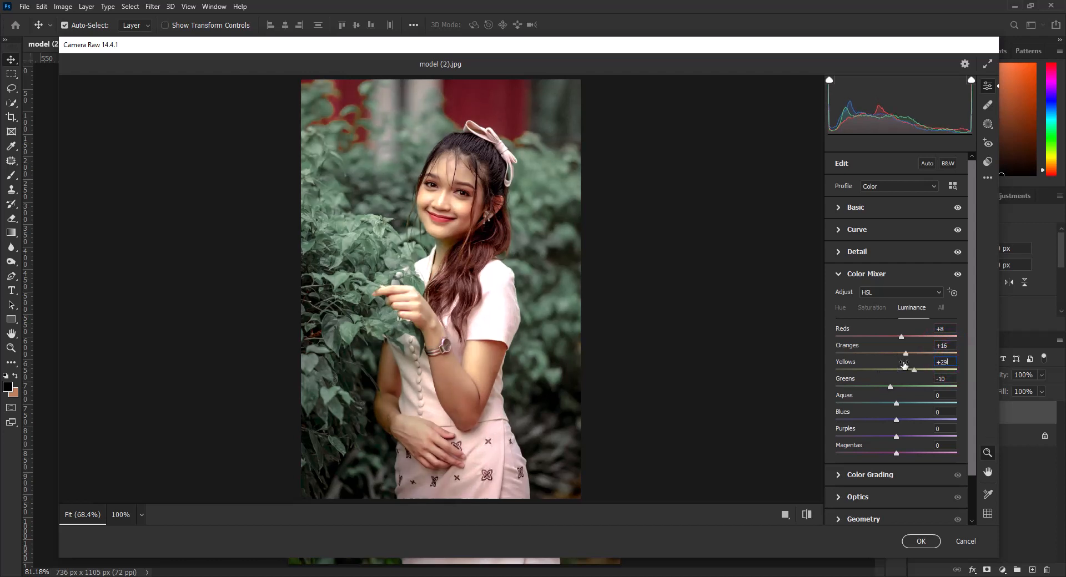
- Darken the Greens luminance in the Color Mixer to -17
{"action": "left_click", "coordinate": [945, 378]}
{"action": "type", "text": "-17"}
{"action": "left_click", "coordinate": [875, 274]}
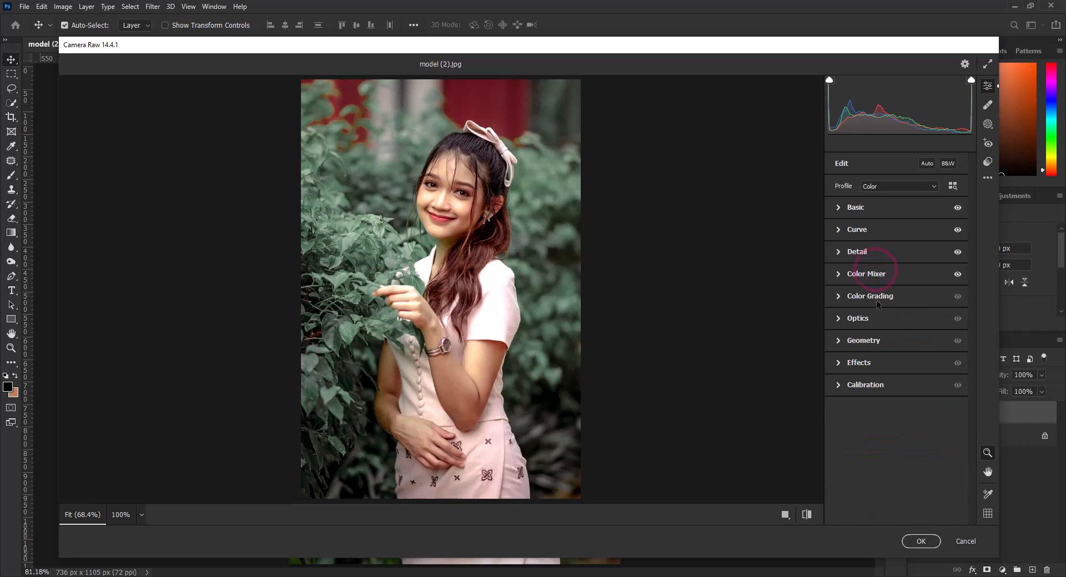
- Color grade the highlights with Hue 237, Saturation 29 and Luminance -68, and set Blending to 32
{"action": "left_click", "coordinate": [876, 299]}
{"action": "left_click", "coordinate": [892, 233]}
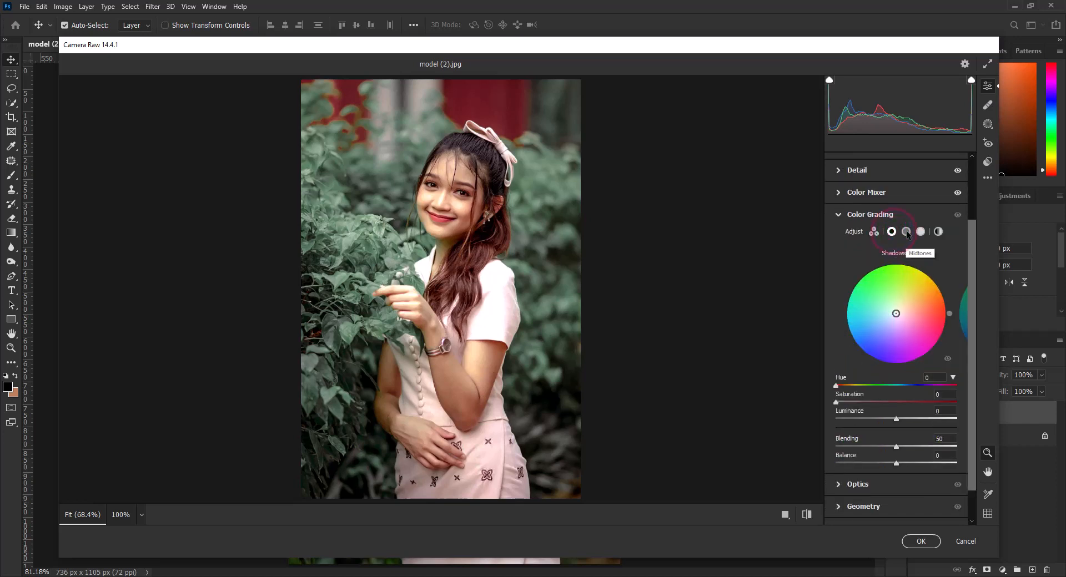
{"action": "left_click", "coordinate": [907, 232]}
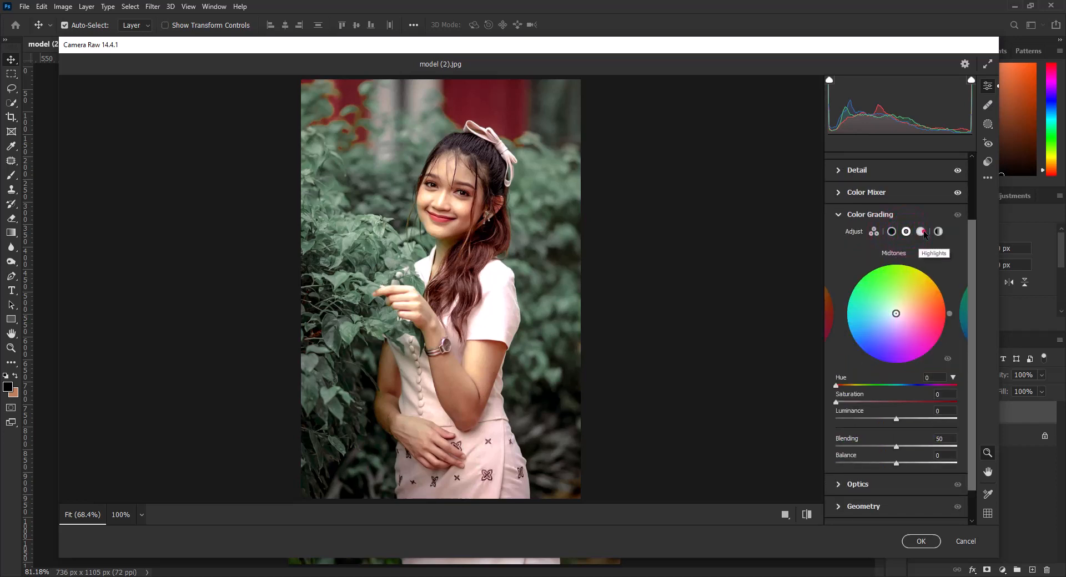
{"action": "left_click", "coordinate": [922, 232]}
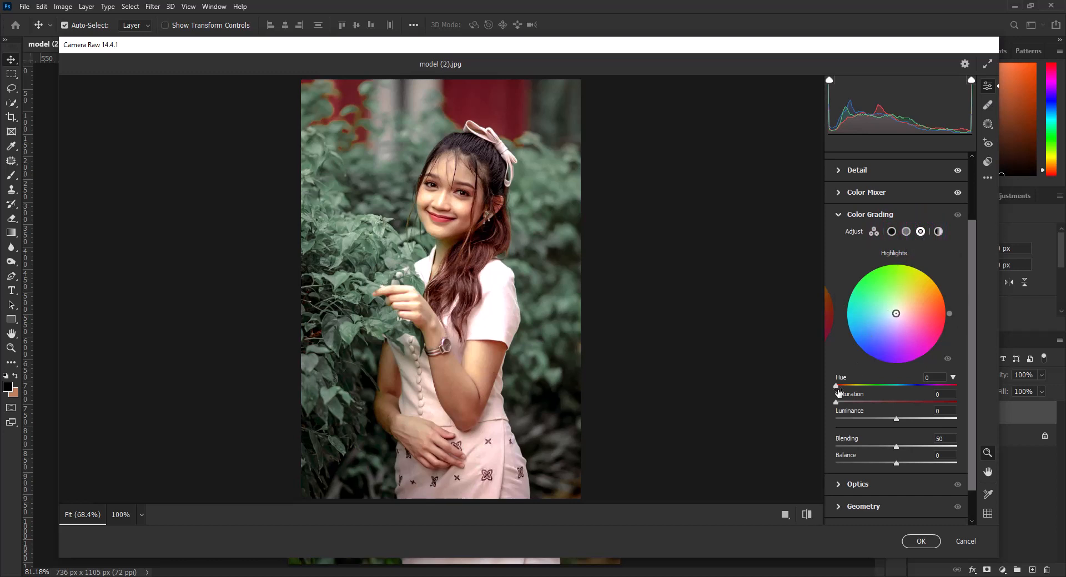
{"action": "left_click_drag", "start_coordinate": [948, 314], "coordinate": [873, 348]}
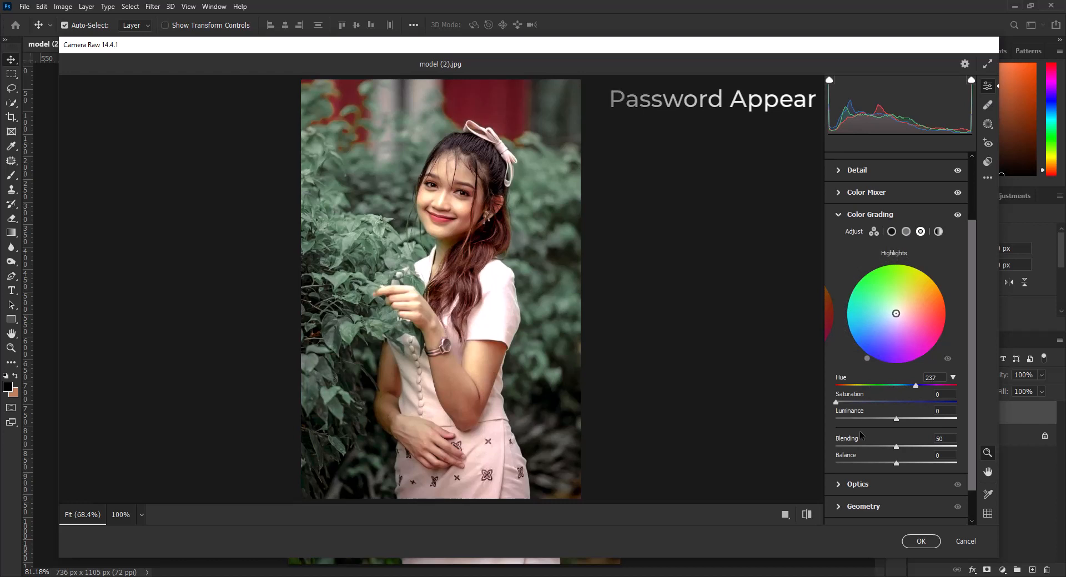
{"action": "left_click_drag", "start_coordinate": [836, 402], "coordinate": [871, 406]}
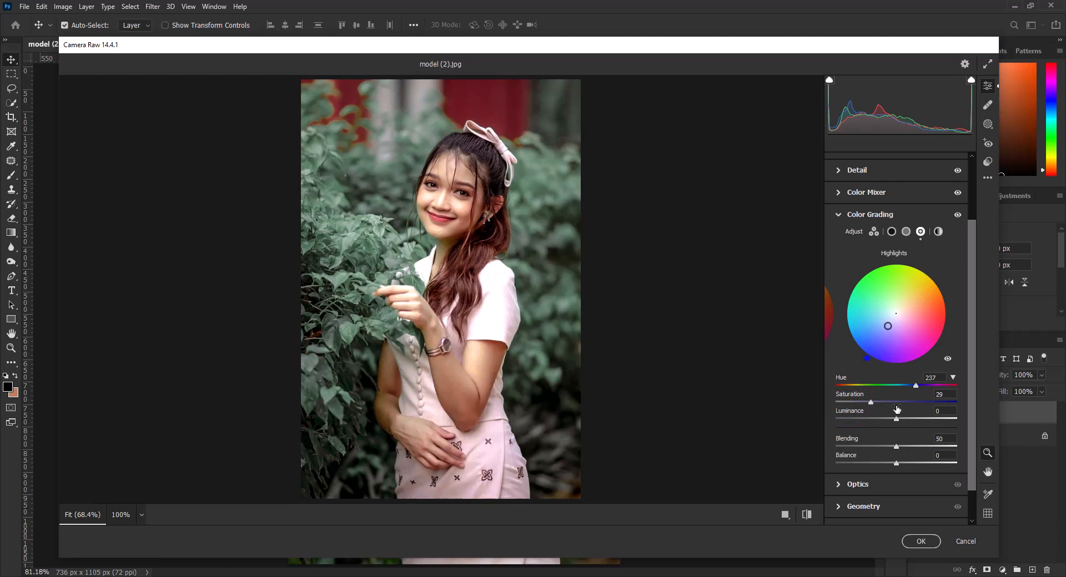
{"action": "left_click_drag", "start_coordinate": [896, 419], "coordinate": [886, 449]}
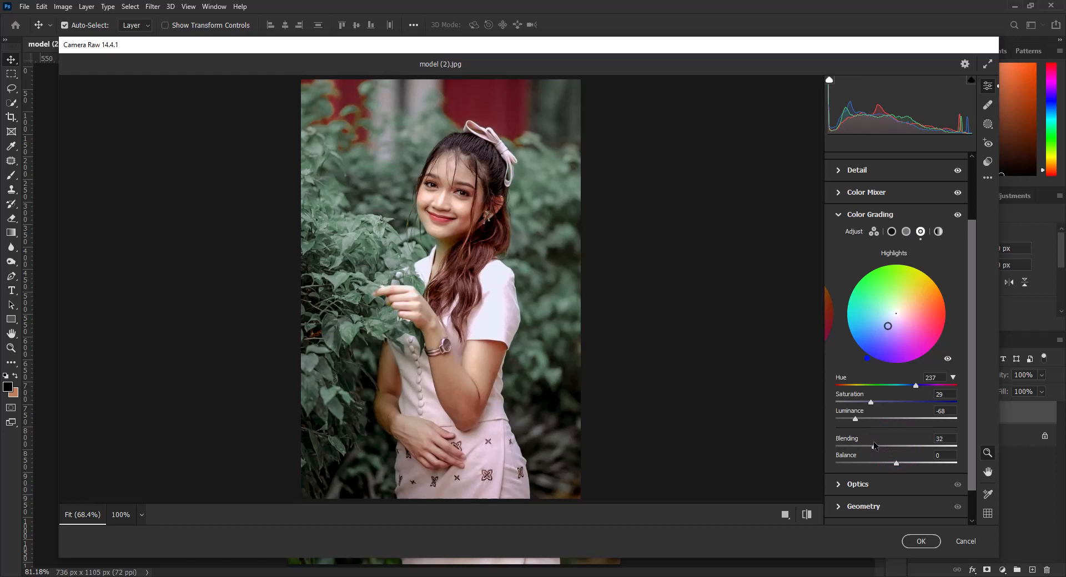
{"action": "left_click", "coordinate": [904, 231]}
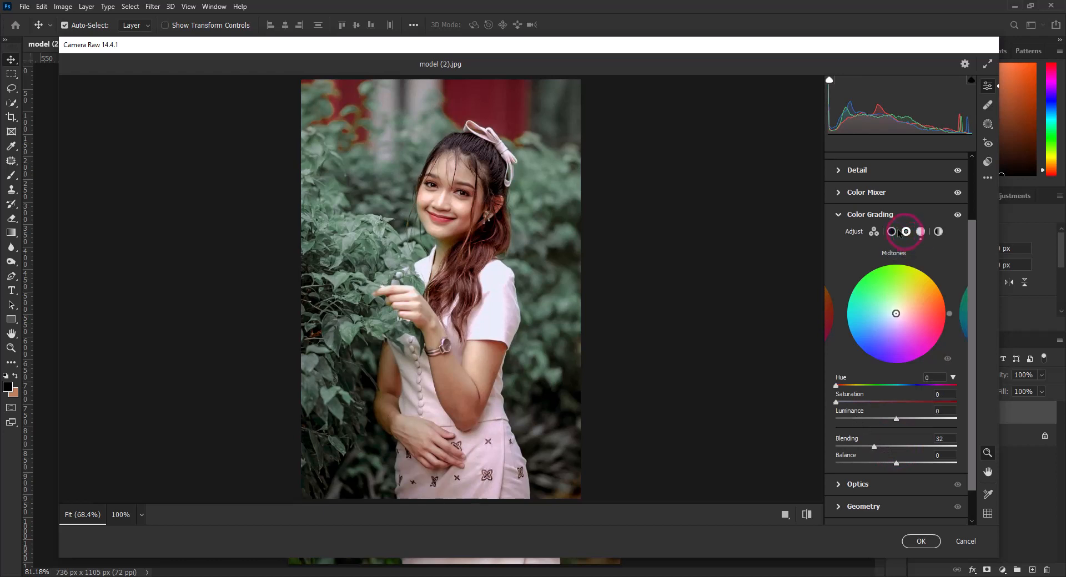
{"action": "left_click", "coordinate": [920, 231]}
{"action": "left_click", "coordinate": [899, 214]}
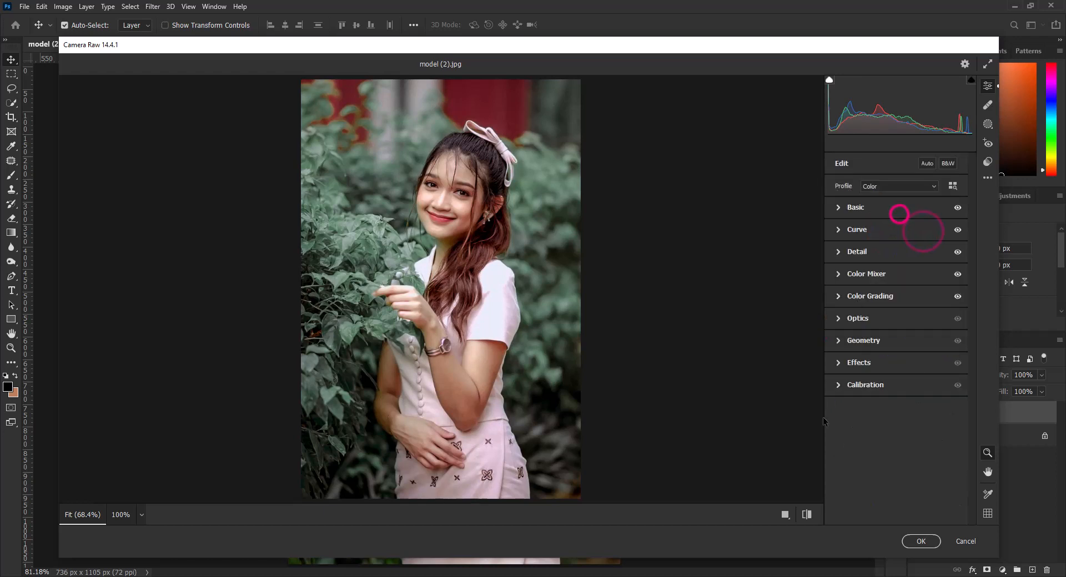
- Compare the edited portrait with its default settings and look through the Optics options
{"action": "left_click", "coordinate": [807, 515]}
{"action": "left_click", "coordinate": [806, 515]}
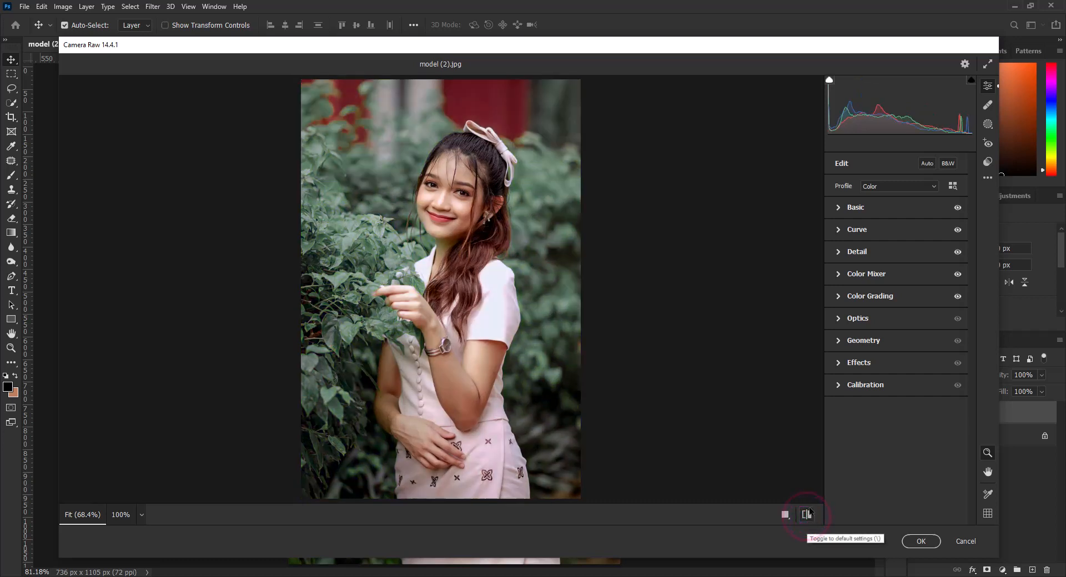
{"action": "left_click", "coordinate": [892, 318]}
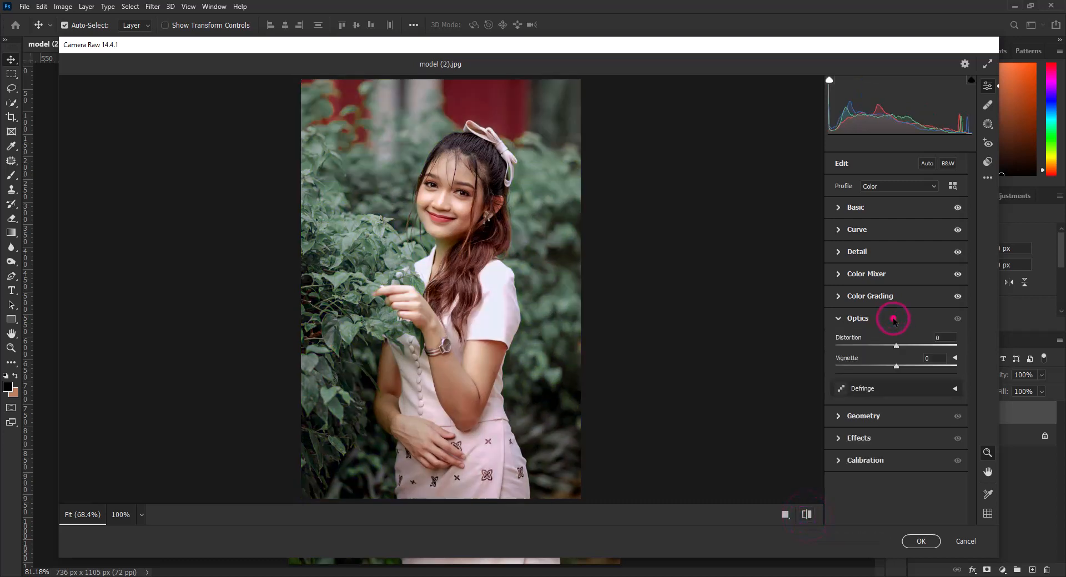
{"action": "left_click", "coordinate": [892, 318]}
- Add a vignette of -10 to the portrait with Midpoint 39 and Feather 24
{"action": "left_click", "coordinate": [884, 365]}
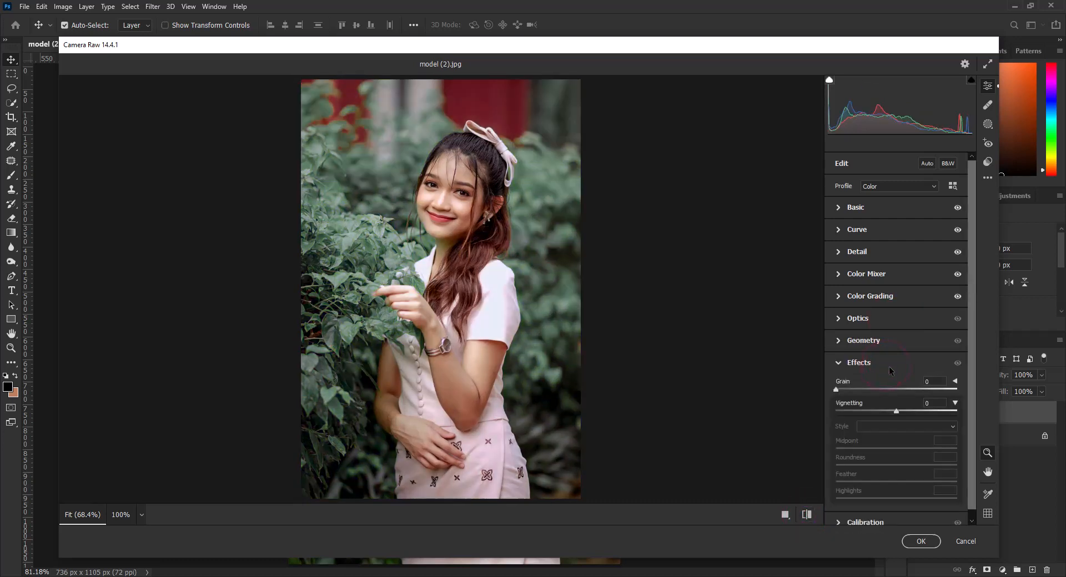
{"action": "left_click_drag", "start_coordinate": [896, 412], "coordinate": [892, 411]}
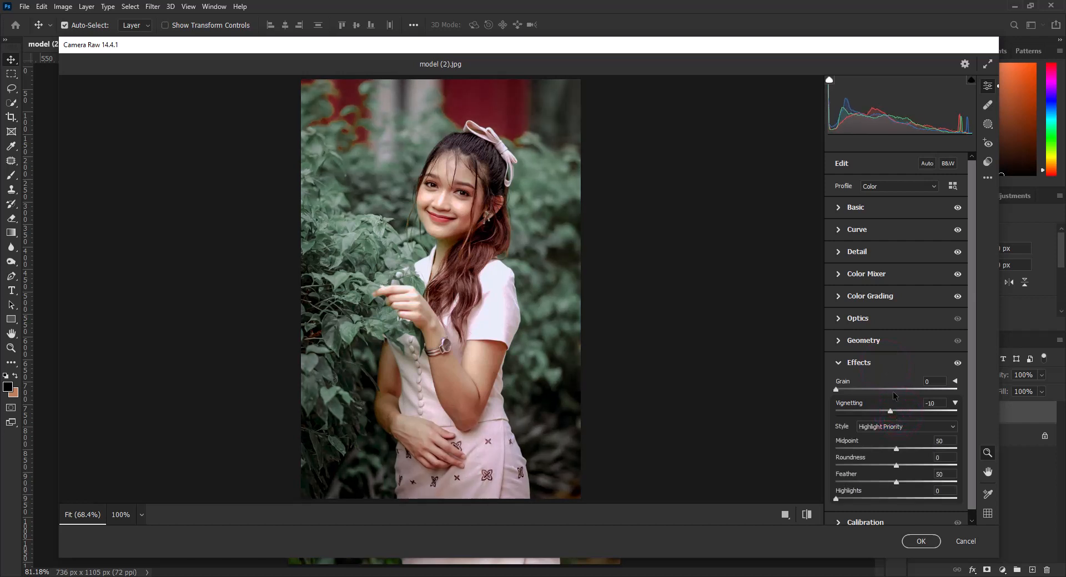
{"action": "left_click", "coordinate": [889, 364]}
{"action": "left_click", "coordinate": [888, 385]}
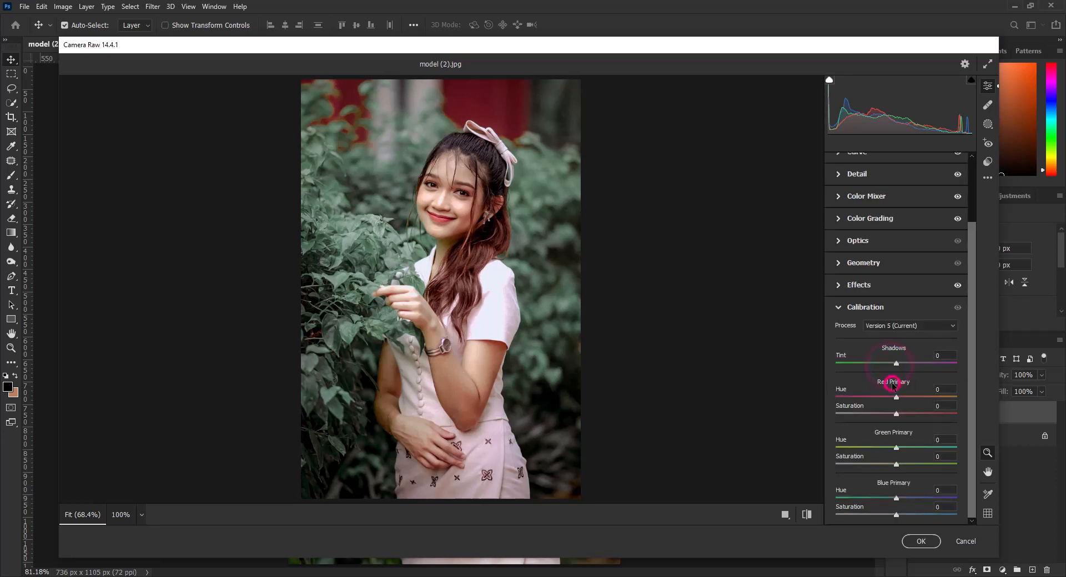
{"action": "left_click", "coordinate": [895, 308]}
{"action": "left_click", "coordinate": [877, 363]}
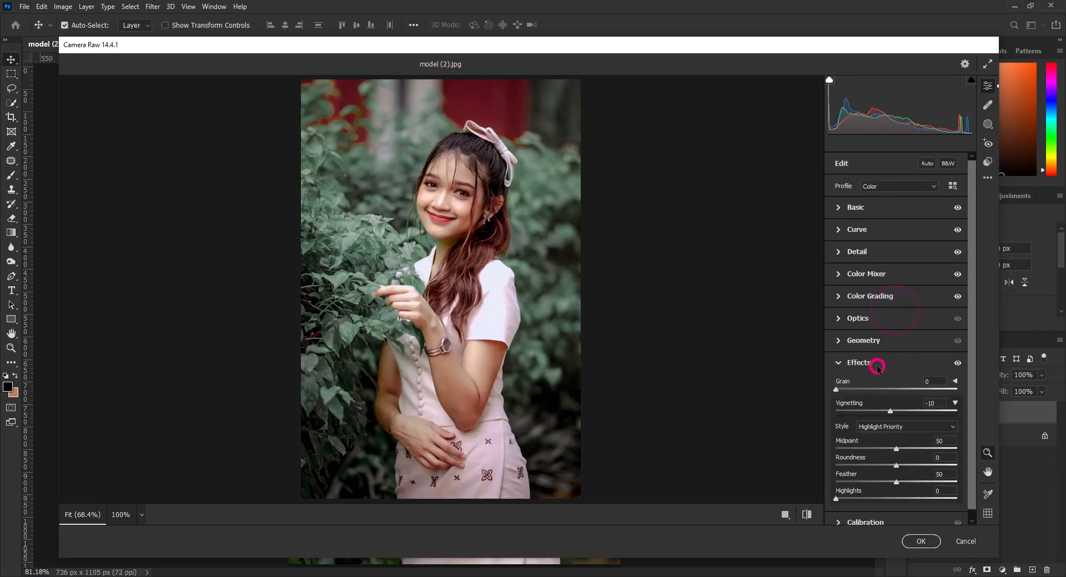
{"action": "double_click", "coordinate": [947, 442]}
{"action": "type", "text": "39"}
{"action": "double_click", "coordinate": [946, 474]}
{"action": "type", "text": "24"}
- Soften the vignetting amount to -8
{"action": "double_click", "coordinate": [936, 403]}
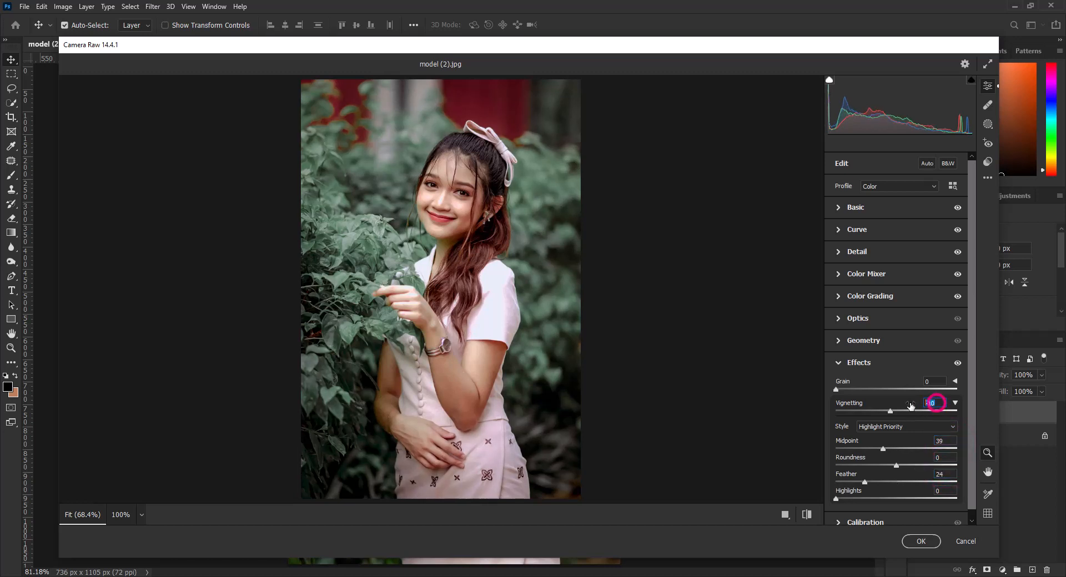
{"action": "type", "text": "-"}
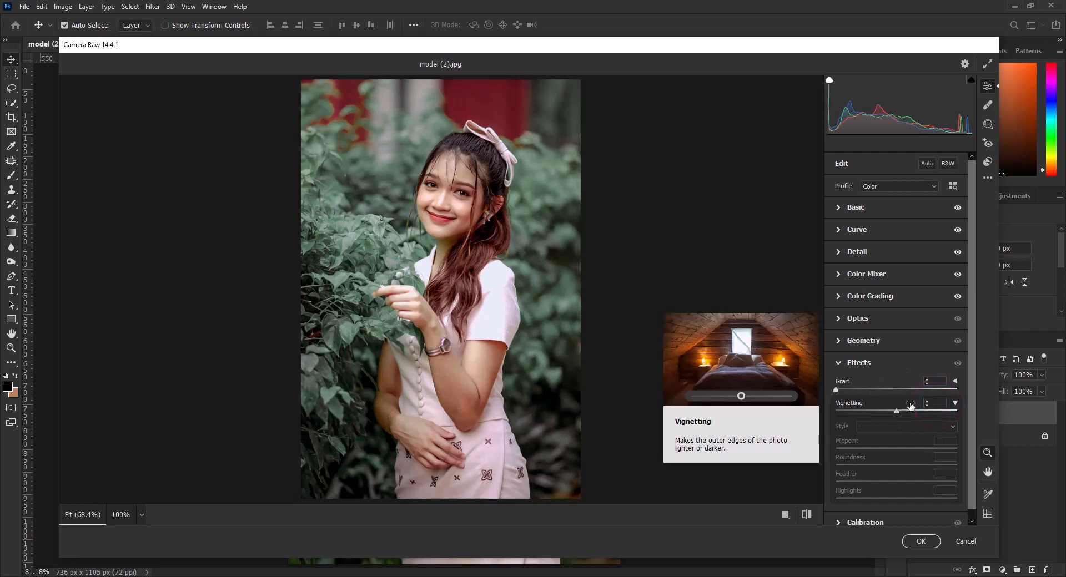
{"action": "left_click_drag", "start_coordinate": [939, 400], "coordinate": [909, 410]}
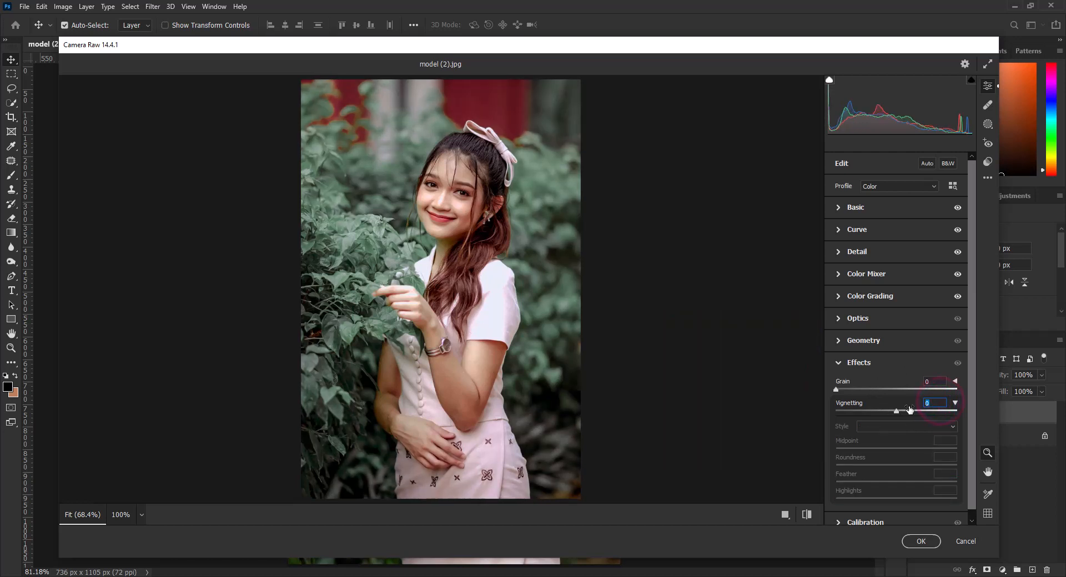
{"action": "type", "text": "-8"}
{"action": "key", "text": "Return"}
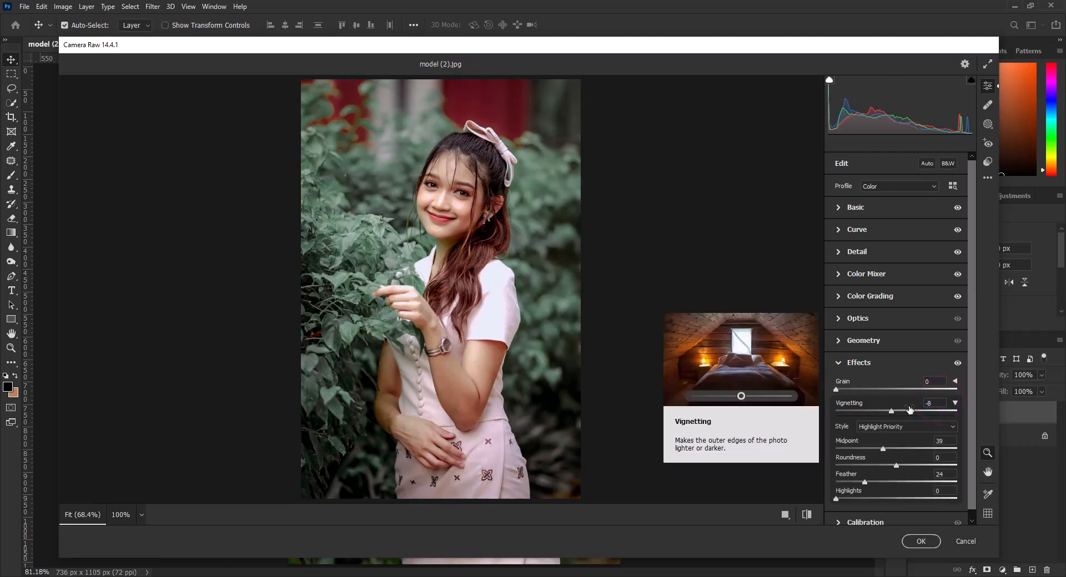
{"action": "left_click", "coordinate": [863, 363]}
- Calibrate the Blue Primary with Hue -4 and Saturation -1
{"action": "left_click", "coordinate": [873, 386]}
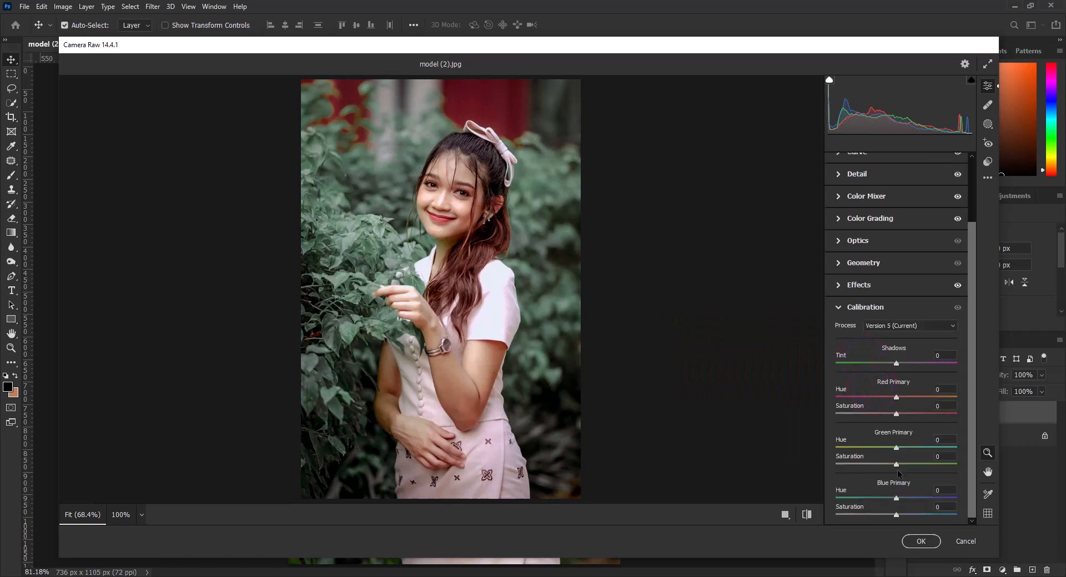
{"action": "left_click_drag", "start_coordinate": [896, 499], "coordinate": [897, 498]}
{"action": "left_click_drag", "start_coordinate": [897, 516], "coordinate": [894, 516]}
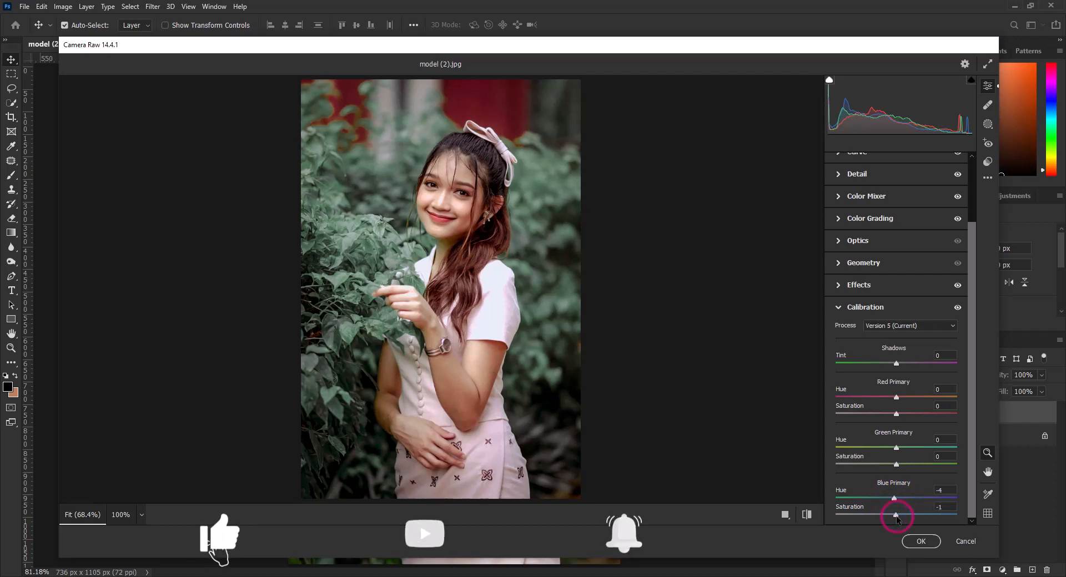
{"action": "left_click", "coordinate": [871, 307]}
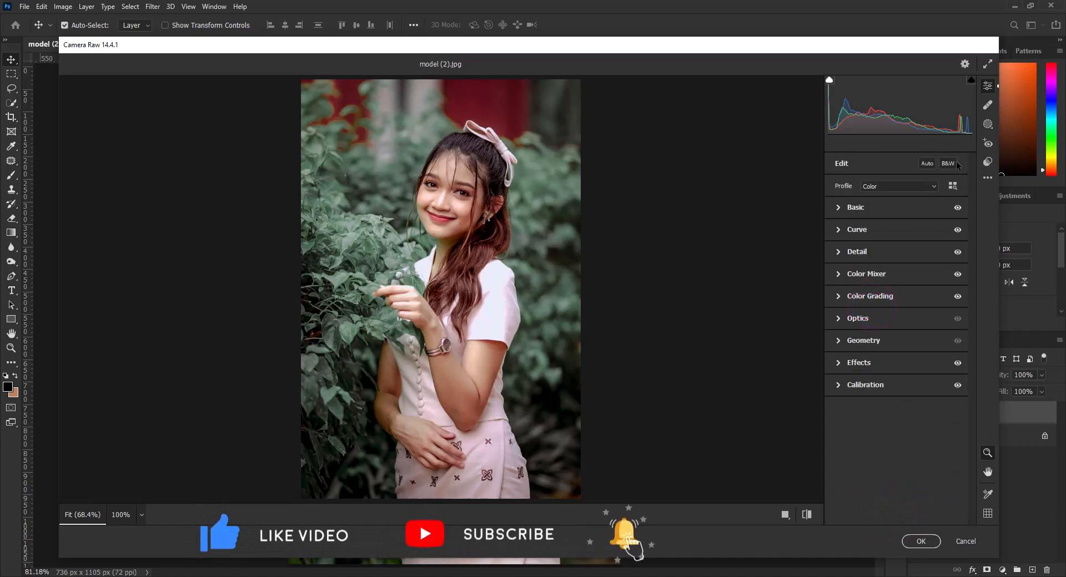
- Create a radial gradient mask over the photo's upper-right corner, covering the background beside the model's head
{"action": "left_click", "coordinate": [988, 126]}
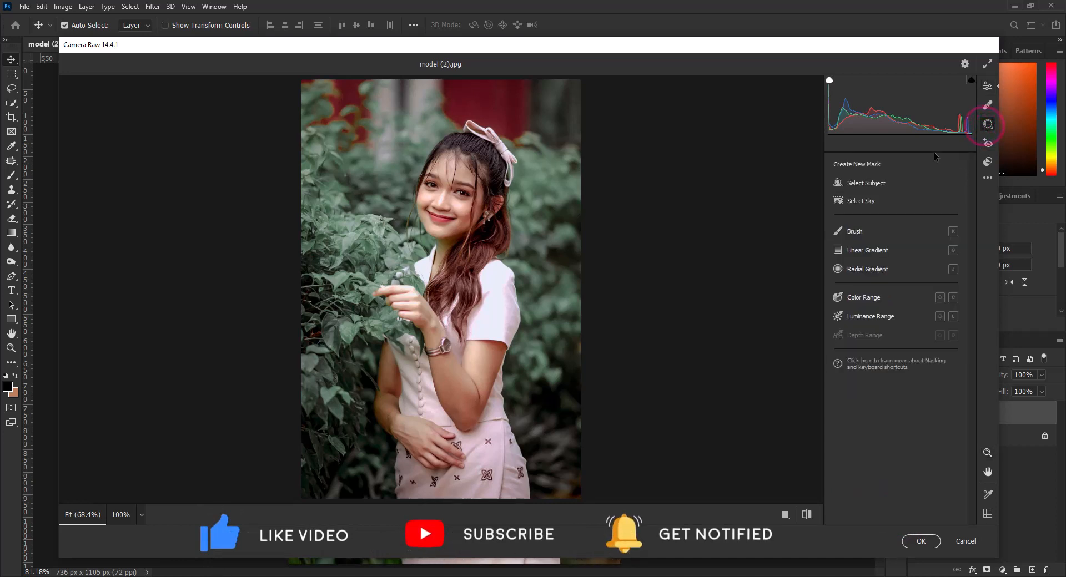
{"action": "left_click", "coordinate": [853, 270]}
{"action": "left_click_drag", "start_coordinate": [530, 103], "coordinate": [619, 183]}
{"action": "left_click_drag", "start_coordinate": [528, 102], "coordinate": [588, 117]}
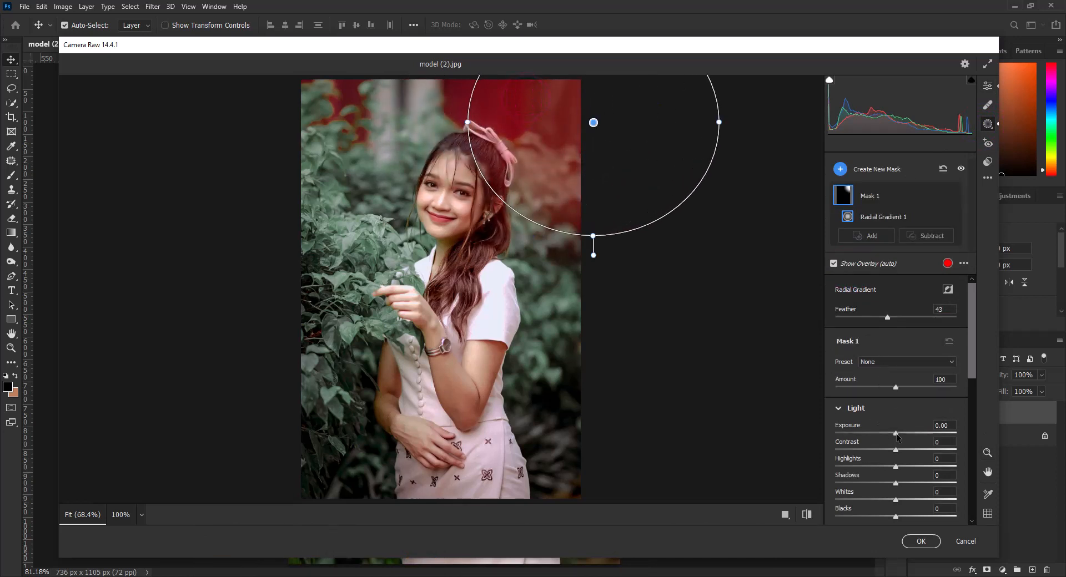
- Brighten the radial mask area with Exposure +1.15, Contrast -20 and Blacks +60
{"action": "left_click_drag", "start_coordinate": [898, 438], "coordinate": [913, 434]}
{"action": "scroll", "coordinate": [895, 400], "scroll_direction": "down", "scroll_amount": 2}
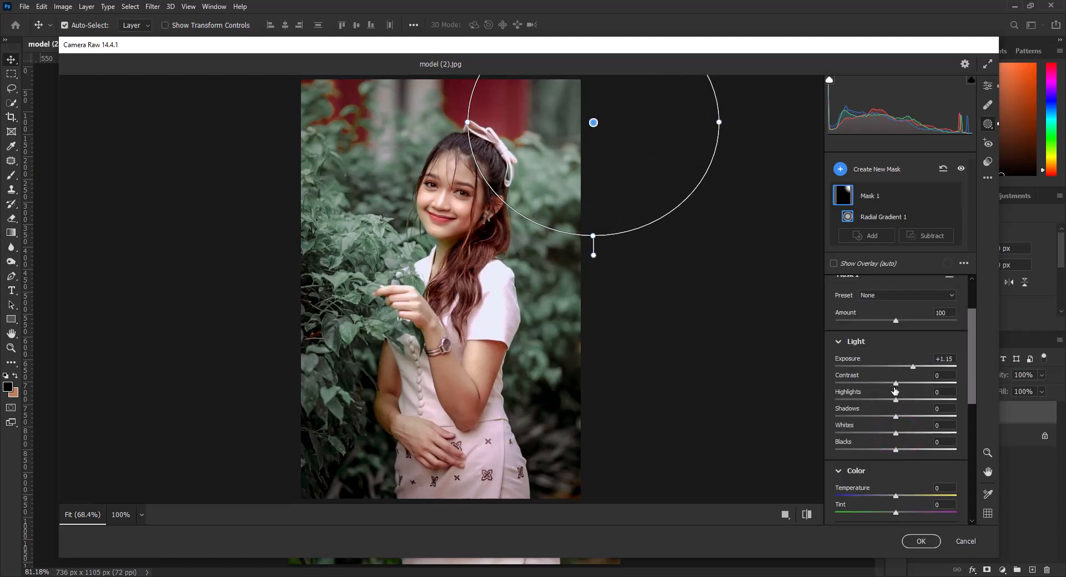
{"action": "left_click_drag", "start_coordinate": [895, 383], "coordinate": [883, 385]}
{"action": "left_click_drag", "start_coordinate": [896, 449], "coordinate": [932, 451]}
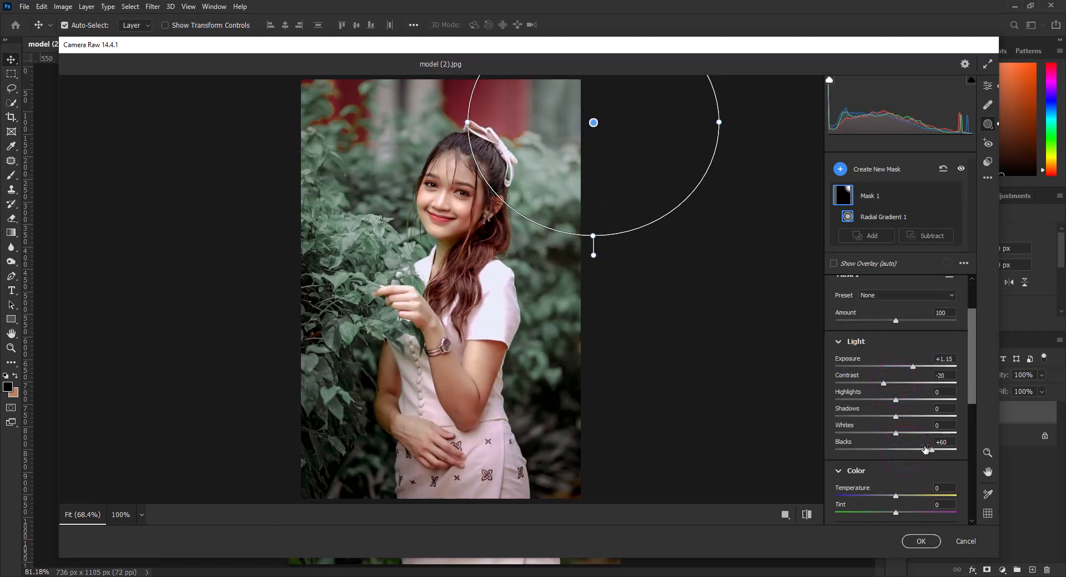
- Enlarge the radial mask and shift it slightly up toward the model's head, and set its Whites to +8
{"action": "left_click_drag", "start_coordinate": [593, 236], "coordinate": [593, 270]}
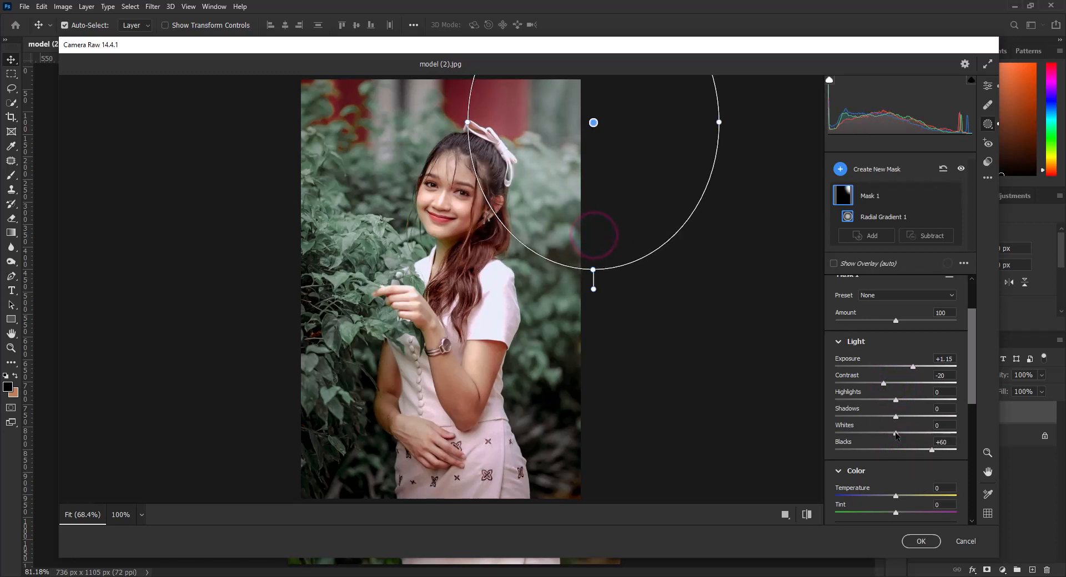
{"action": "left_click_drag", "start_coordinate": [895, 433], "coordinate": [900, 433]}
{"action": "left_click_drag", "start_coordinate": [467, 121], "coordinate": [452, 119]}
{"action": "left_click_drag", "start_coordinate": [593, 278], "coordinate": [593, 261]}
{"action": "left_click_drag", "start_coordinate": [564, 136], "coordinate": [555, 118]}
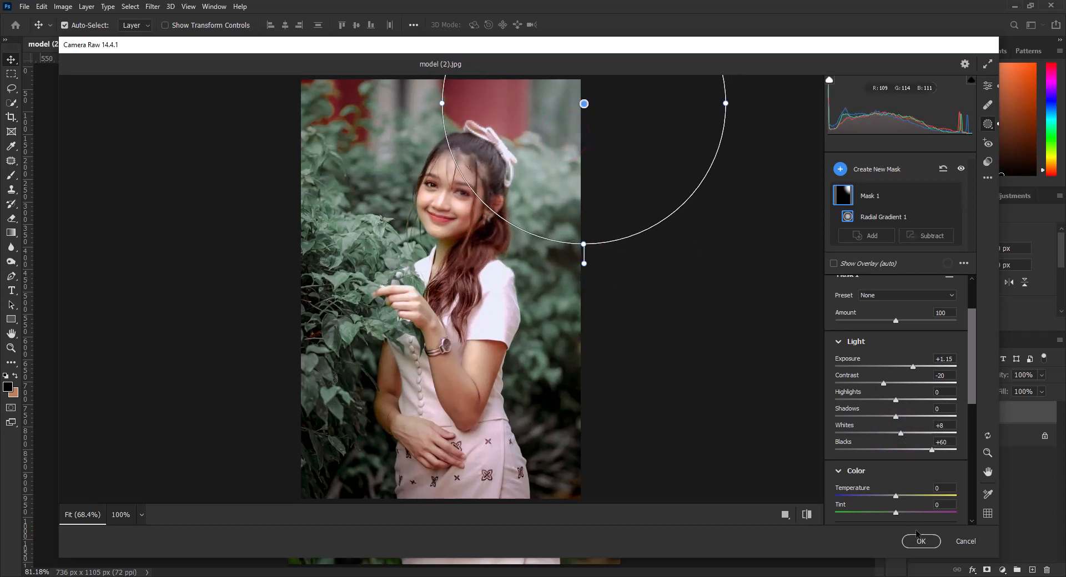
- Copy all the Camera Raw edit settings and apply the filter to the Background copy layer
{"action": "left_click", "coordinate": [979, 82]}
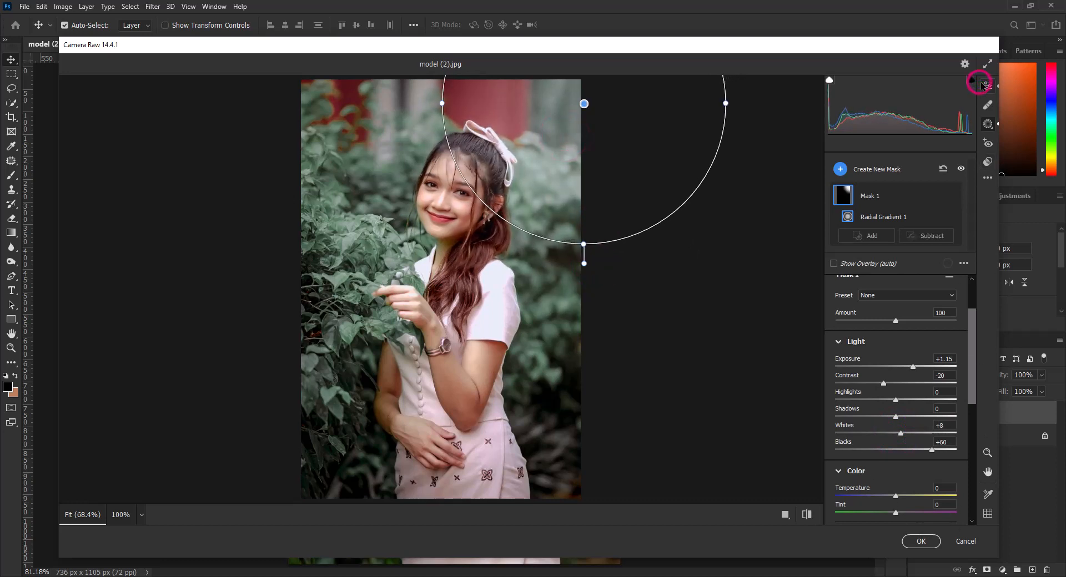
{"action": "left_click", "coordinate": [988, 85]}
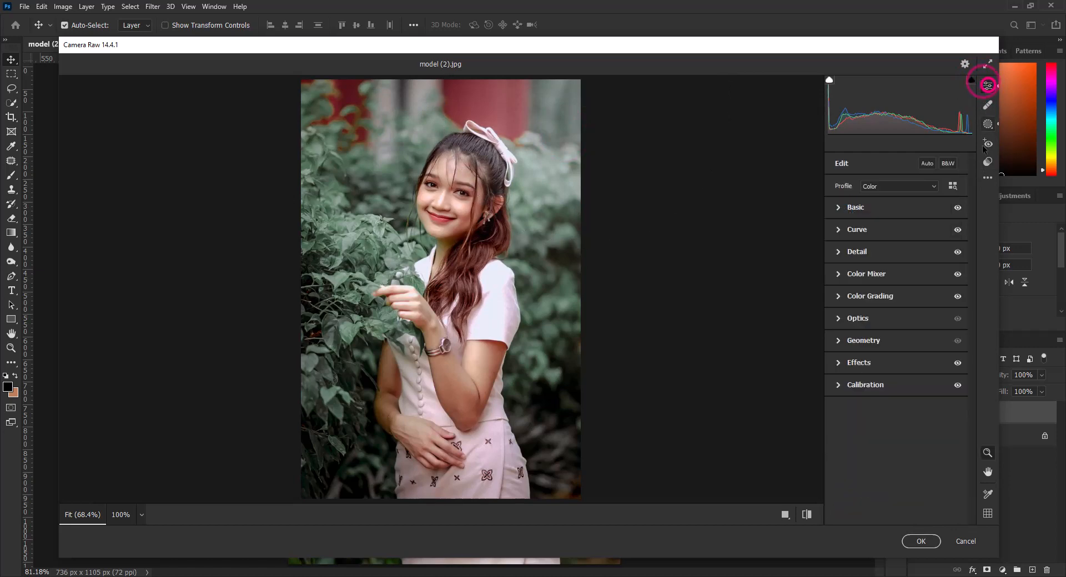
{"action": "left_click", "coordinate": [988, 177]}
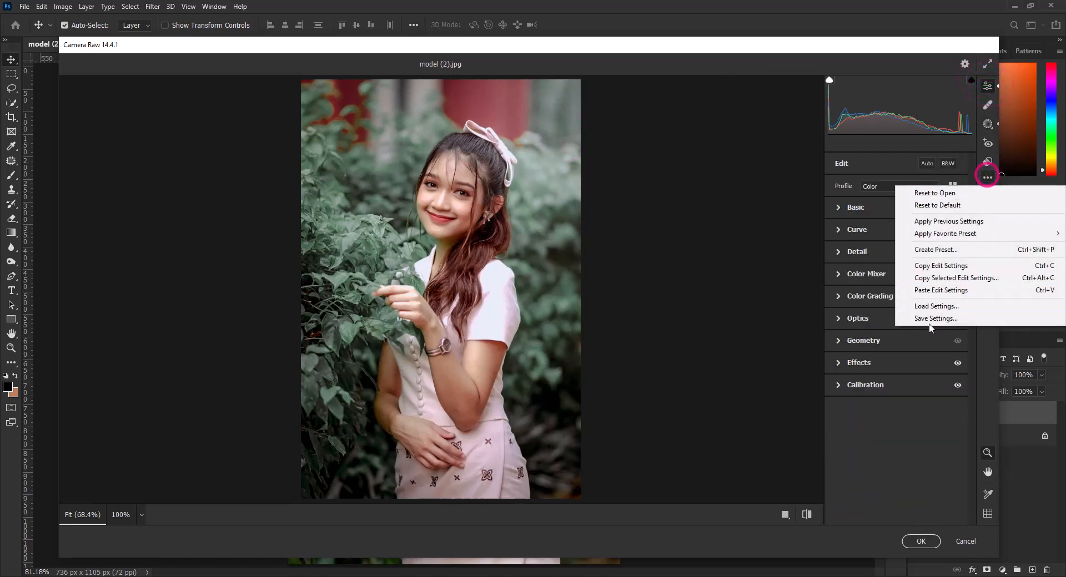
{"action": "left_click", "coordinate": [933, 266]}
{"action": "left_click", "coordinate": [921, 542]}
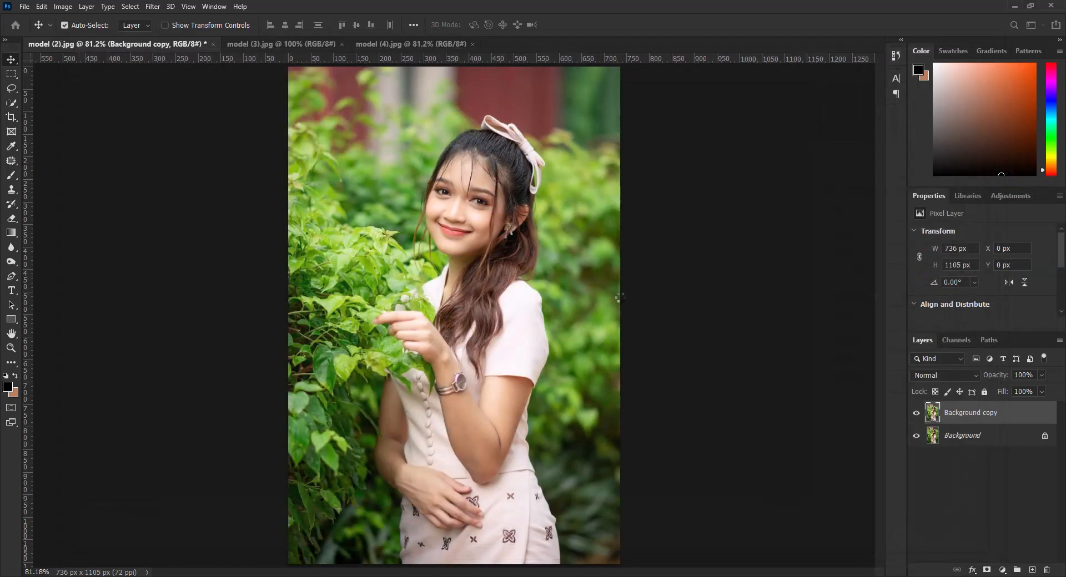
- Compare before and after by hiding and showing the Background copy layer
{"action": "left_click", "coordinate": [917, 413]}
{"action": "left_click", "coordinate": [917, 413]}
{"action": "left_click", "coordinate": [916, 413]}
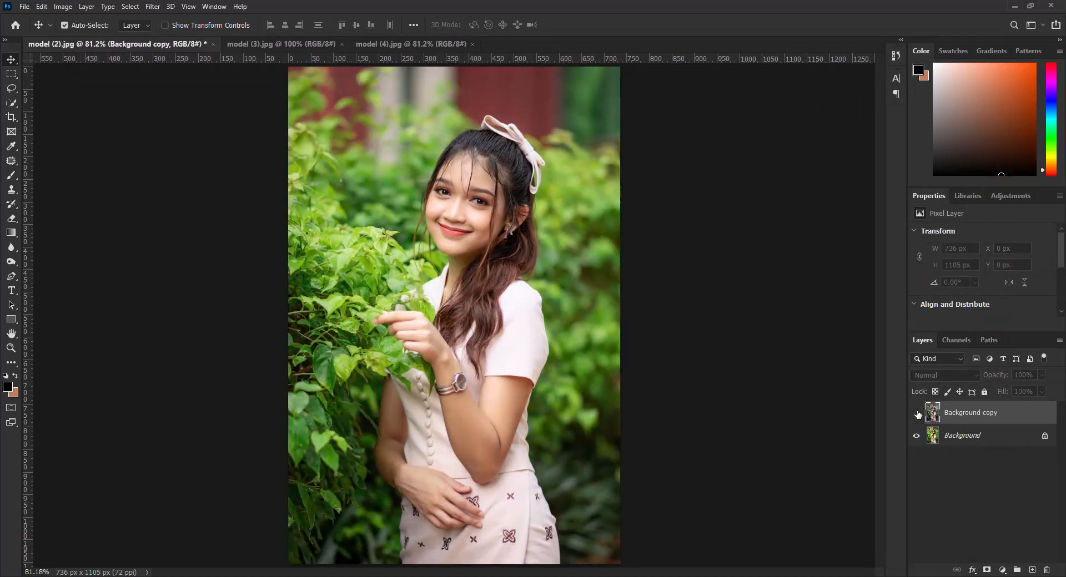
{"action": "left_click", "coordinate": [917, 414]}
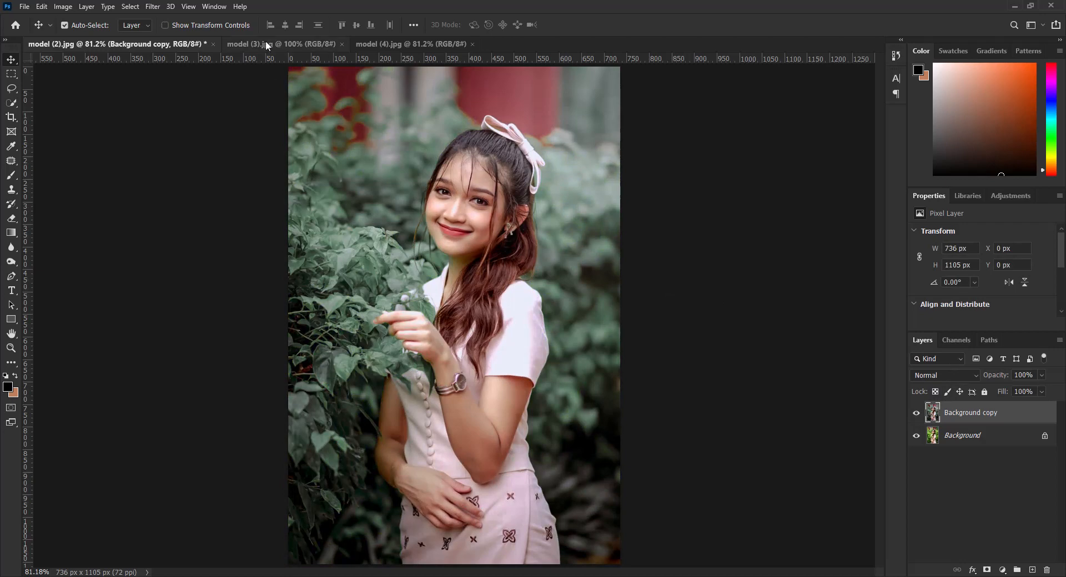
- Reapply the last Camera Raw Filter to the Background layer of model (3).jpg
{"action": "left_click", "coordinate": [268, 44]}
{"action": "left_click", "coordinate": [149, 7]}
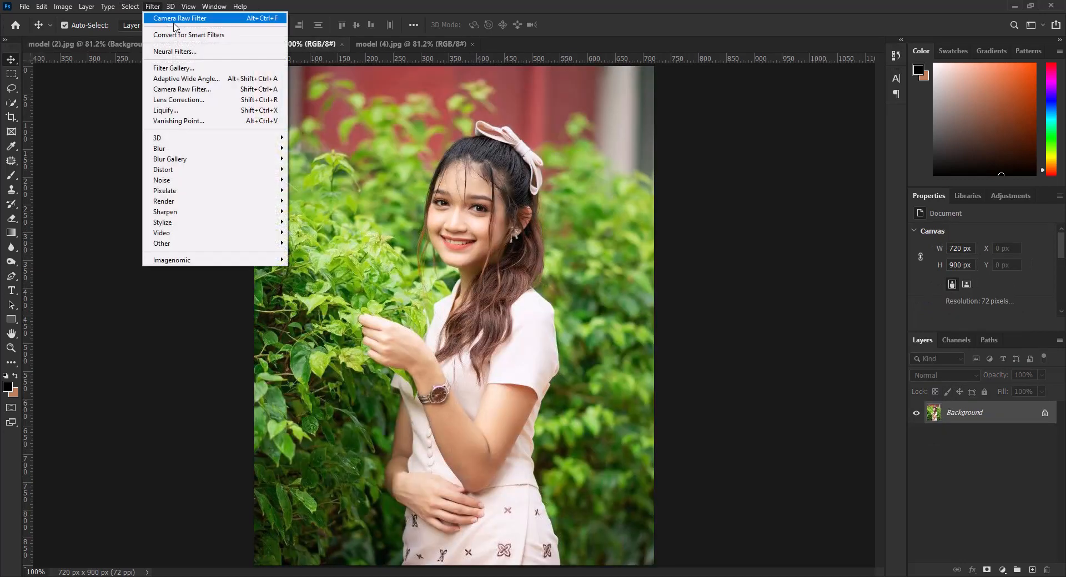
{"action": "left_click", "coordinate": [225, 19]}
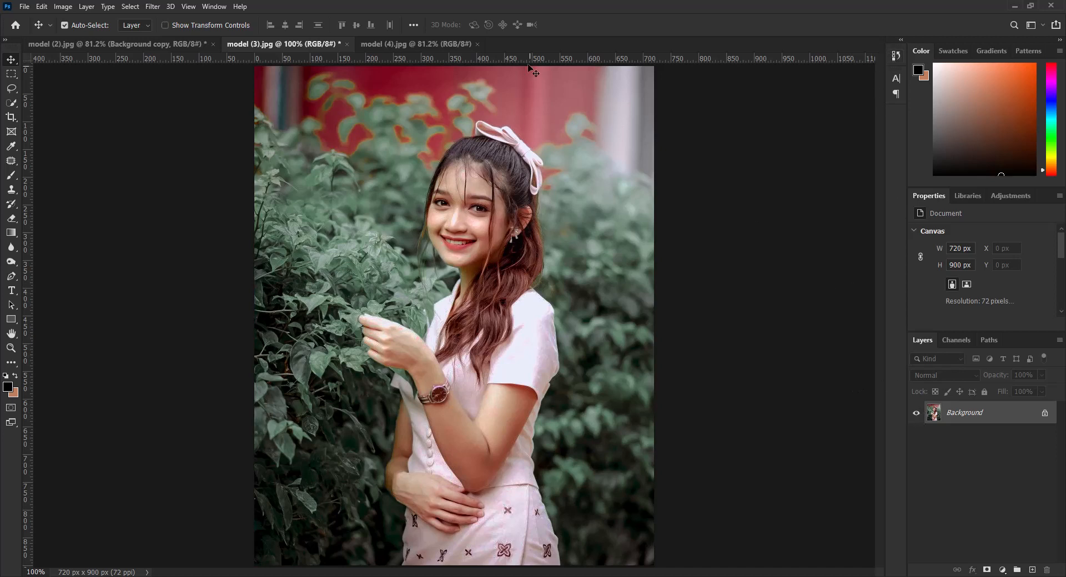
- Duplicate the Background layer in model (4).jpg and reapply the last Camera Raw Filter to the copy
{"action": "left_click", "coordinate": [416, 44]}
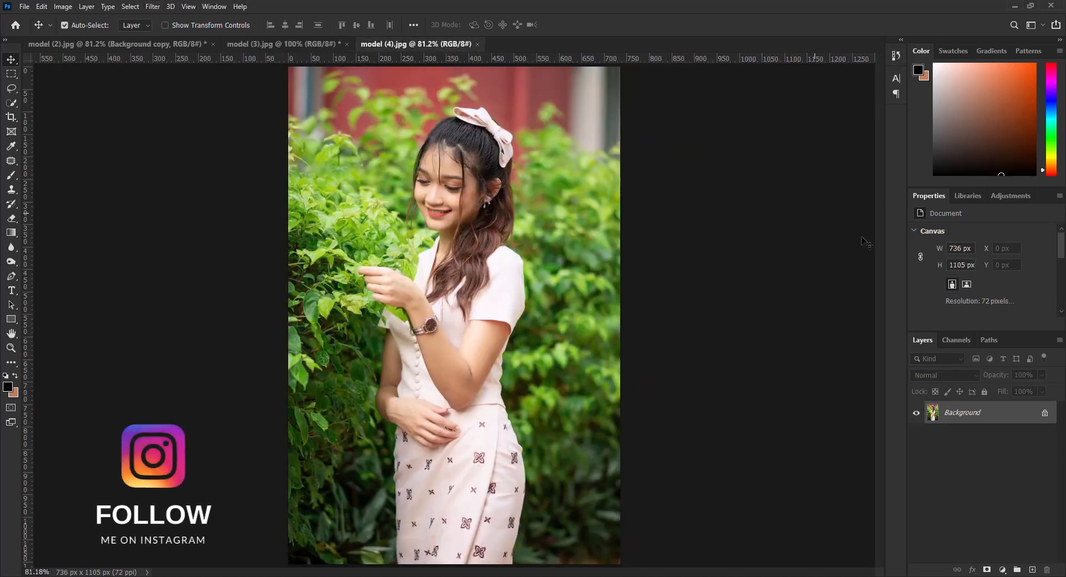
{"action": "left_click_drag", "start_coordinate": [964, 423], "coordinate": [1040, 570]}
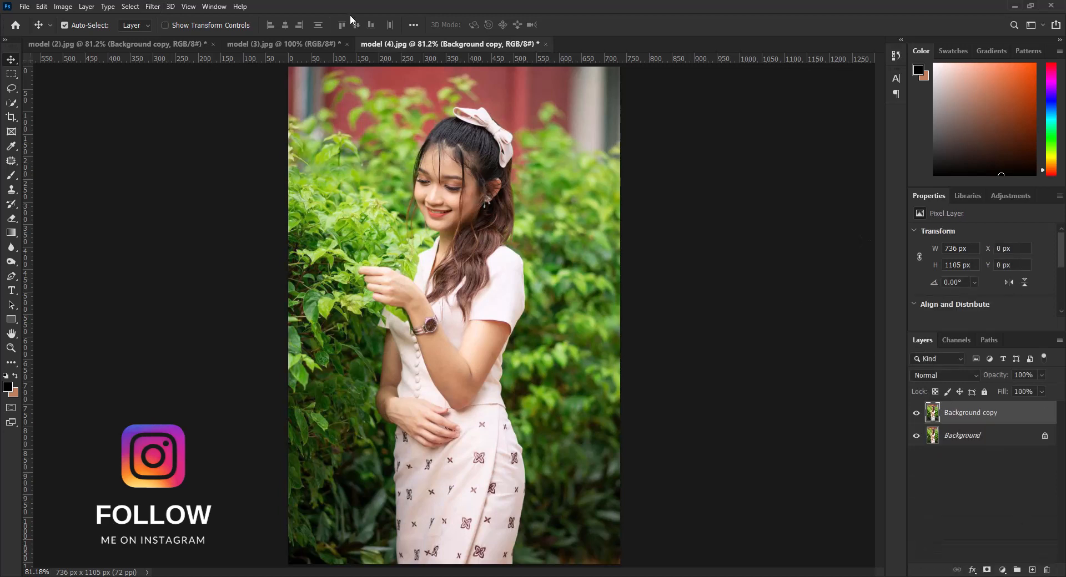
{"action": "left_click", "coordinate": [150, 7]}
{"action": "left_click", "coordinate": [152, 7]}
- Compare before and after in model (4).jpg by toggling the Background copy layer's visibility, and return to model (2).jpg
{"action": "left_click", "coordinate": [916, 413]}
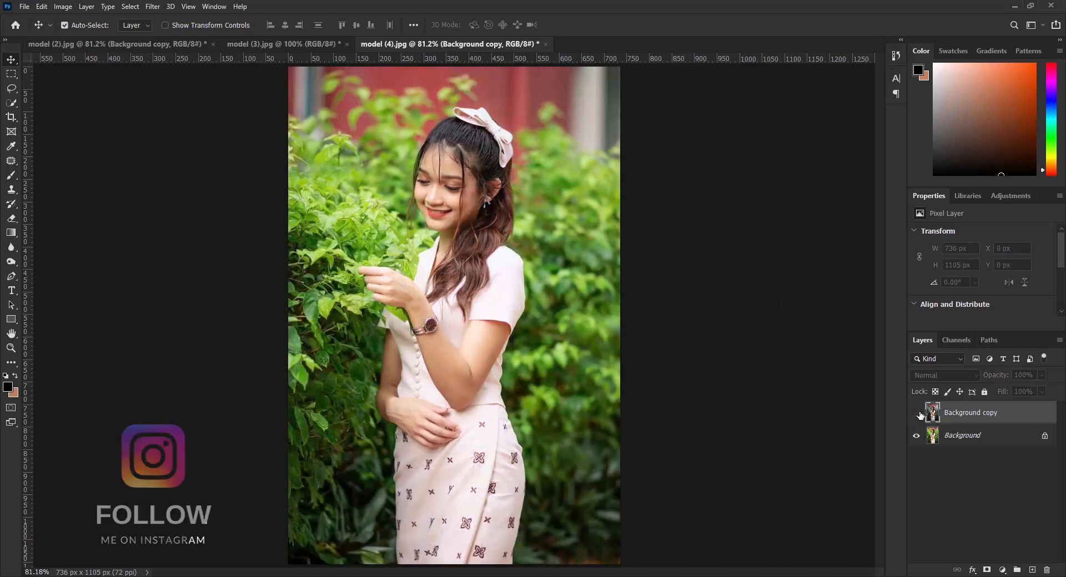
{"action": "left_click", "coordinate": [916, 414]}
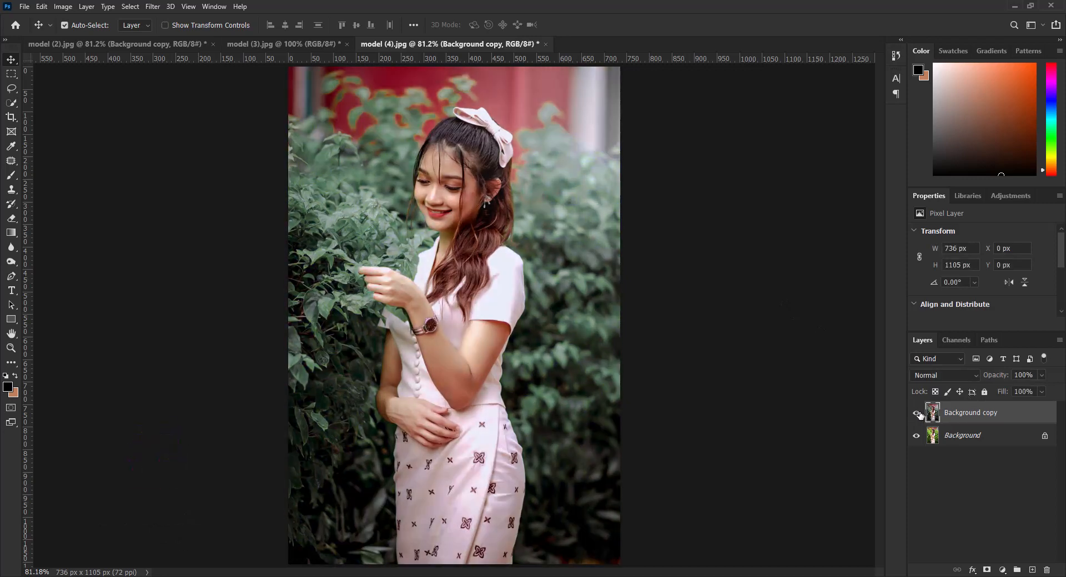
{"action": "left_click", "coordinate": [77, 45]}
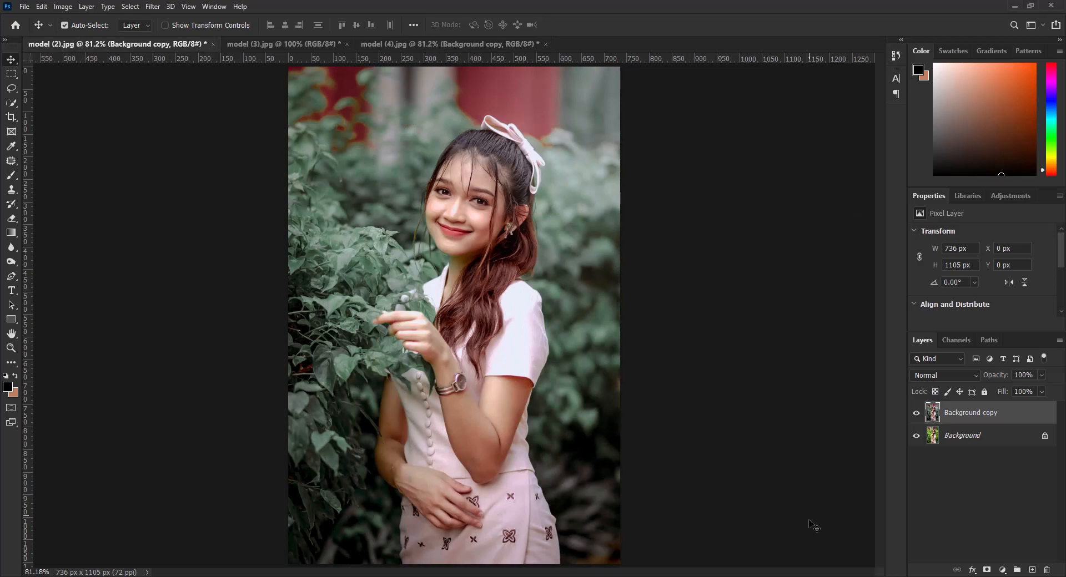